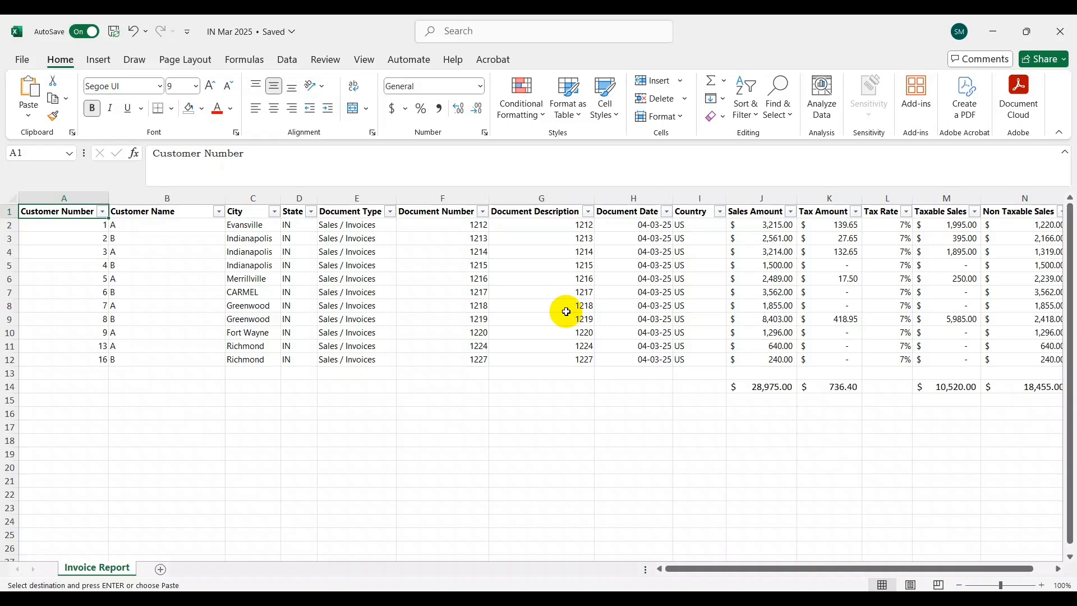
Step: Review the invoice report's column headings in row 1, from Customer Number through Sales Amount, Tax Amount and Non Taxable Sales
key(ctrl+Right)
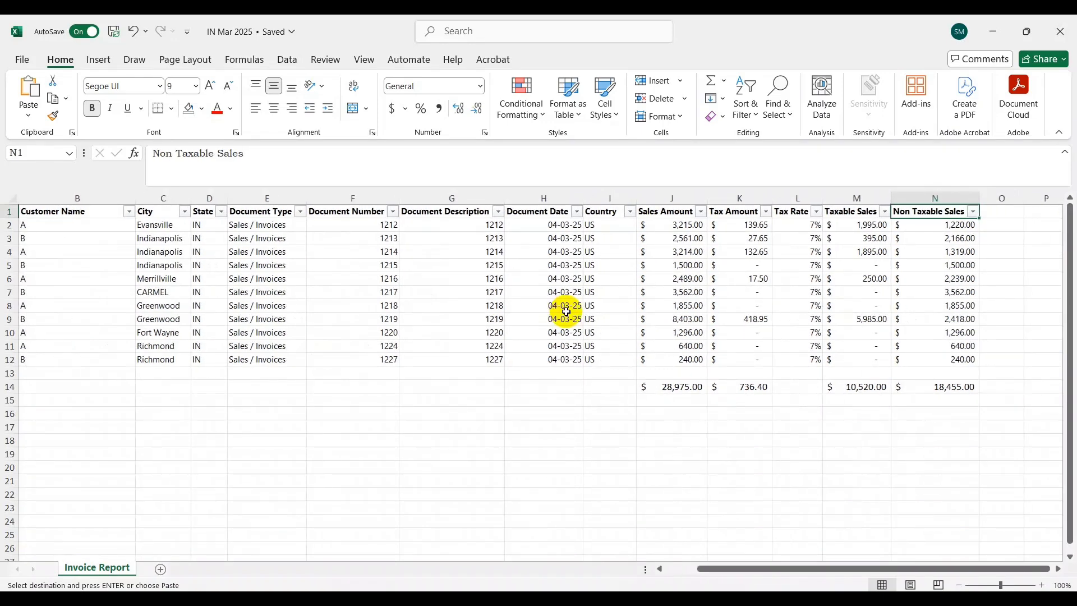
key(ctrl+Left)
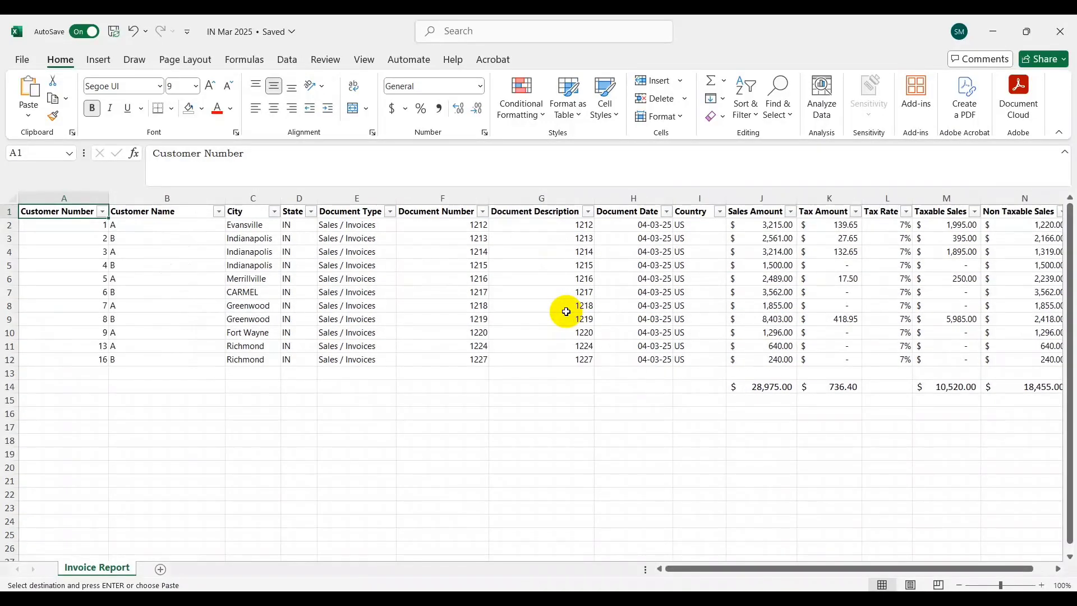
key(Right)
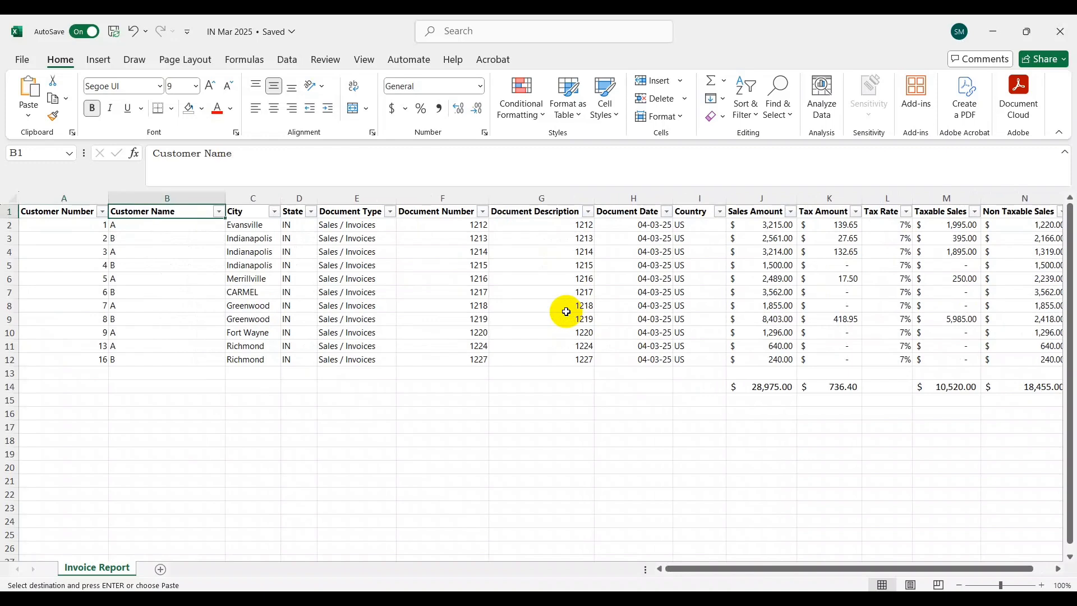
key(Right)
key(Right)
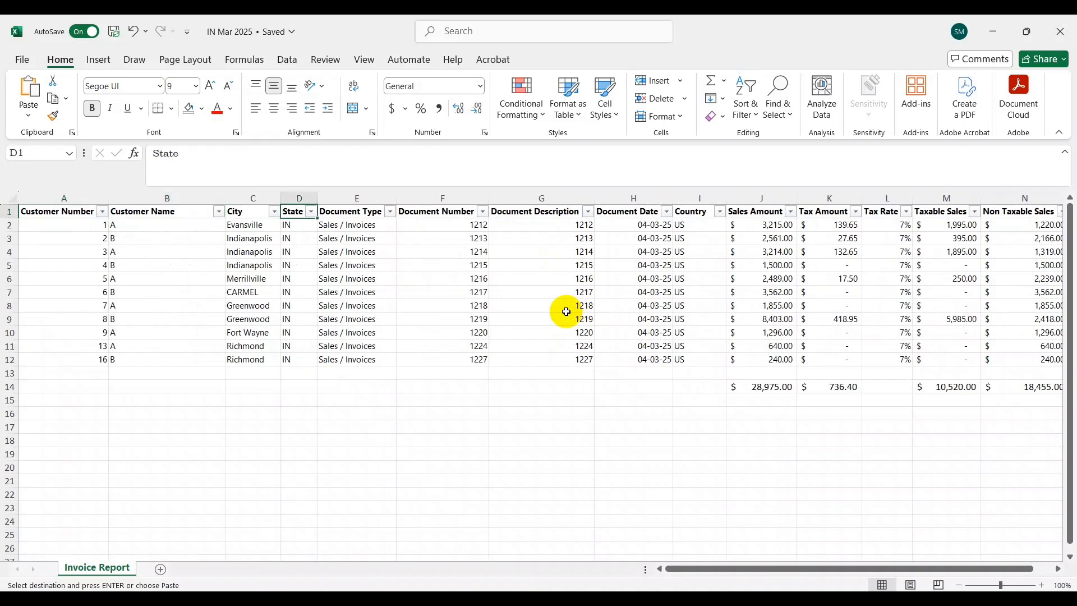
key(Left)
key(Right)
key(Right)
key(Right)
key(Right)
key(Right)
key(Right)
key(Right)
key(Right)
key(Right)
key(Right)
key(Right)
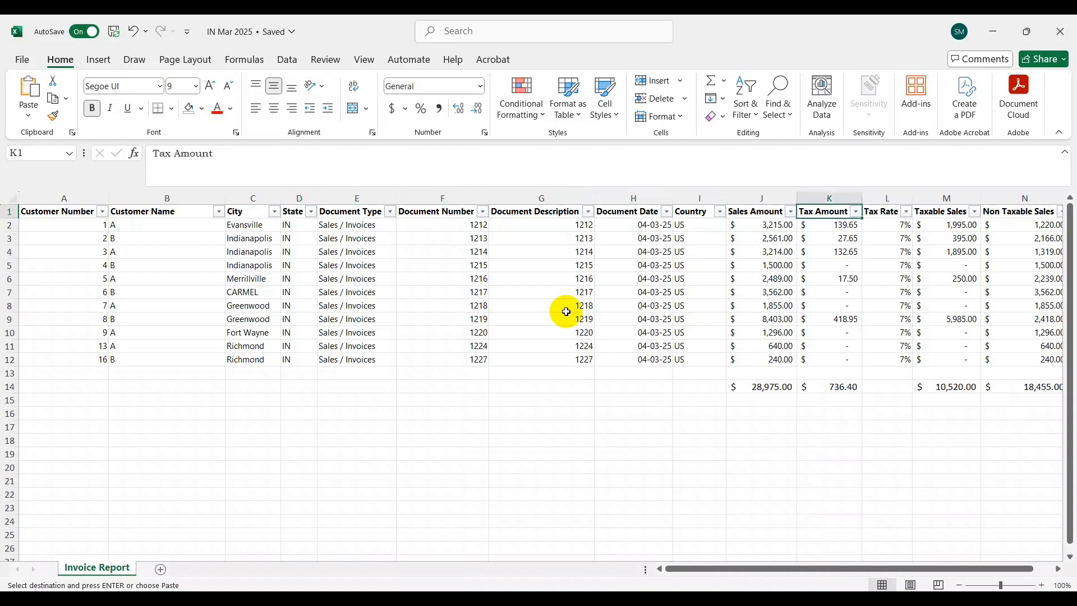
Step: Highlight the Tax Rate, Taxable Sales and Non Taxable Sales headings in L1:N1 with a yellow fill
key(Left)
key(Left)
key(shift+Right)
key(shift+Right)
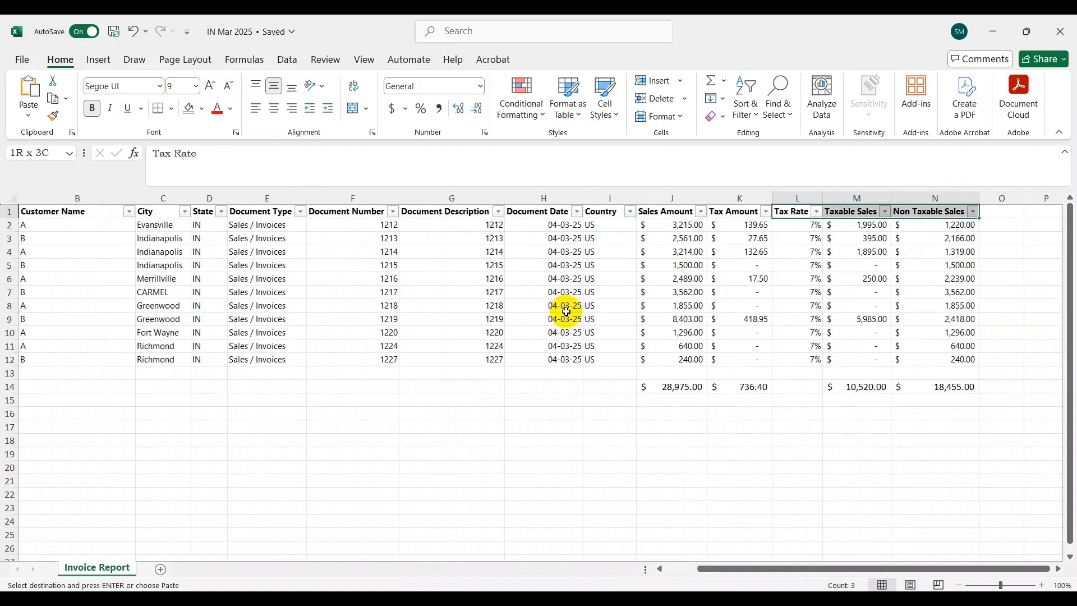
click(202, 108)
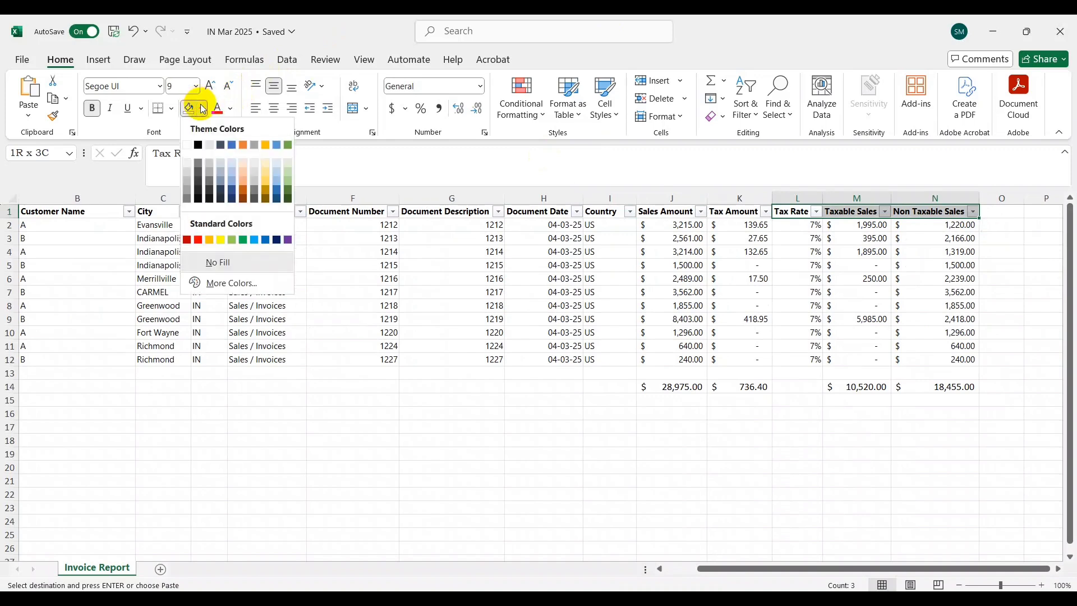
click(221, 240)
Step: Examine the first invoice's tax rate and the formulas behind its Taxable Sales and Non Taxable Sales in row 2
key(Right)
key(Right)
key(Left)
key(Left)
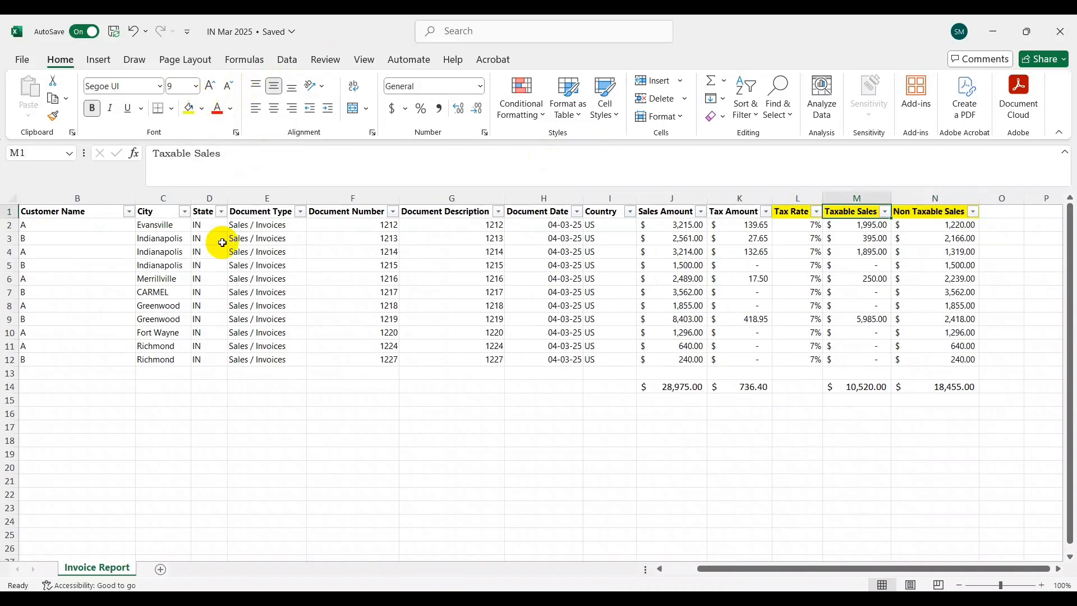
key(Down)
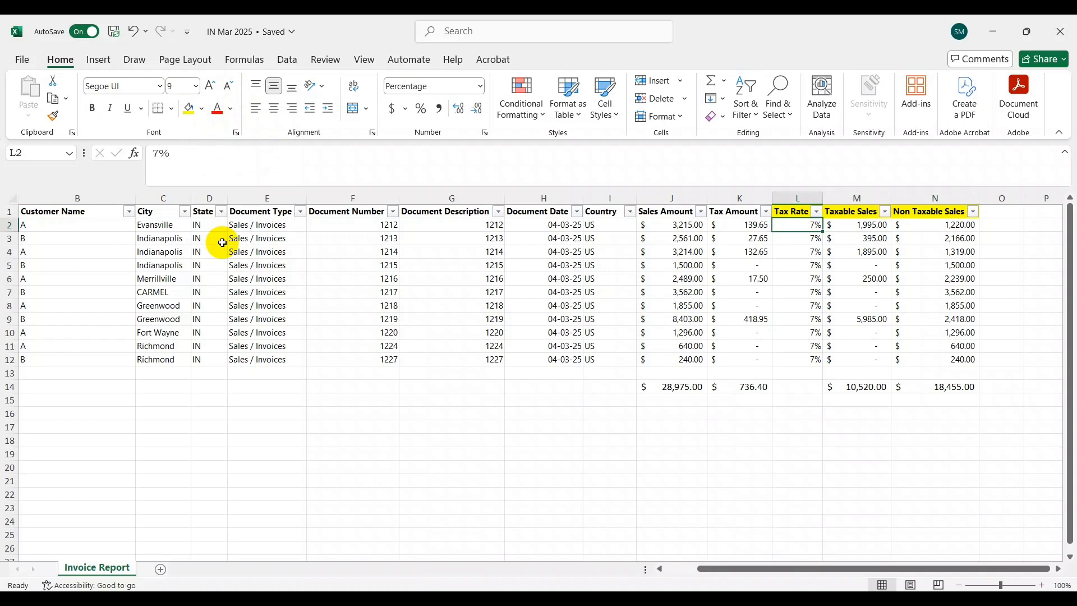
key(Right)
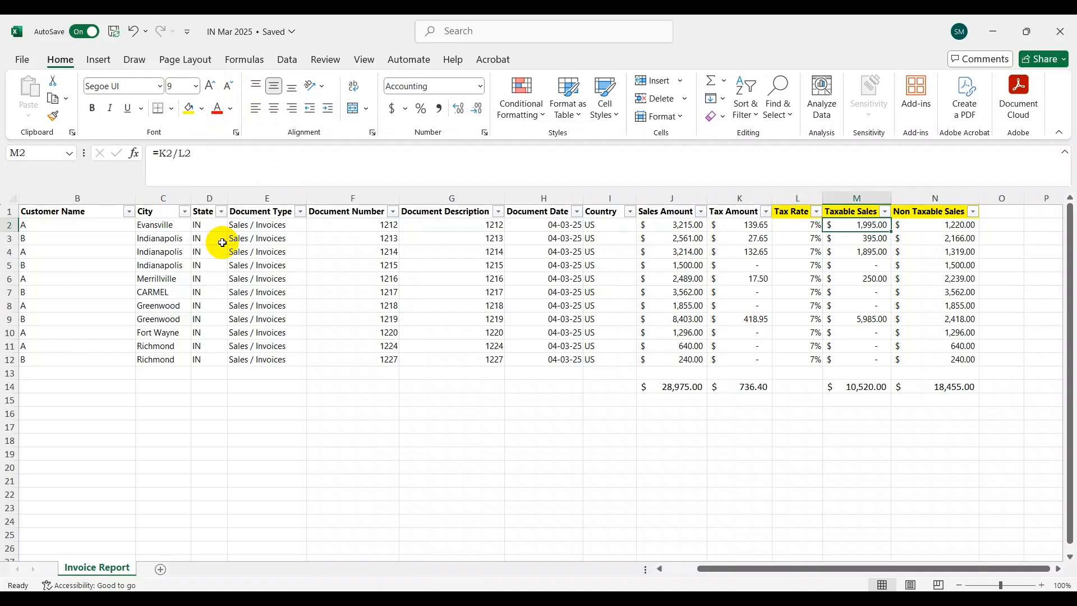
key(Right)
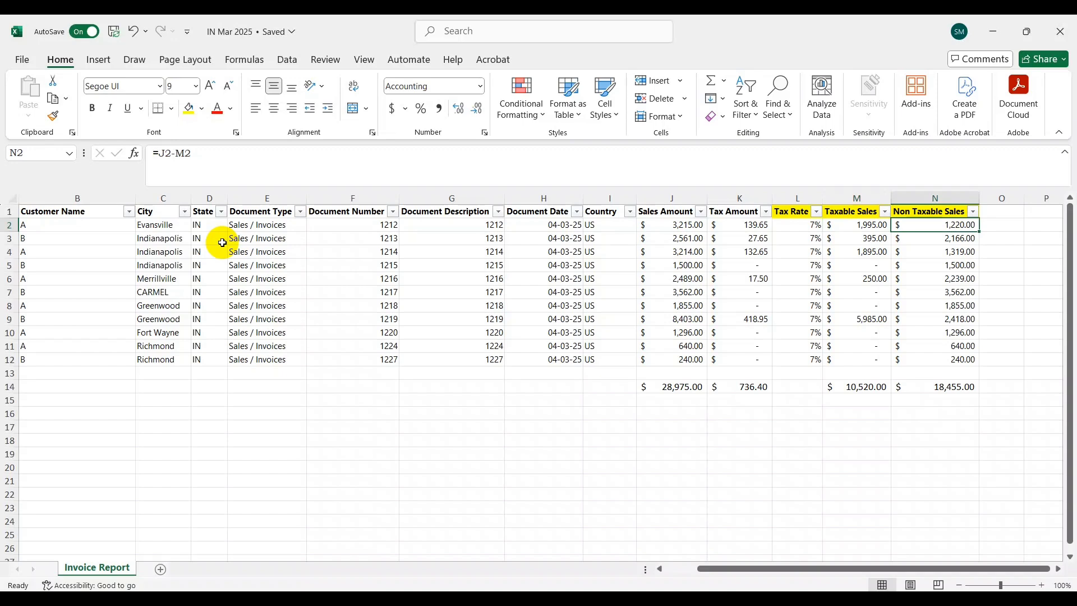
Step: Review the first invoice's fields across row 2, back to Customer Number and forward again to Tax Amount
key(Left)
key(Left)
key(Left)
key(Left)
key(Left)
key(Left)
key(Left)
key(Left)
key(Left)
key(Left)
key(Left)
key(Left)
key(Left)
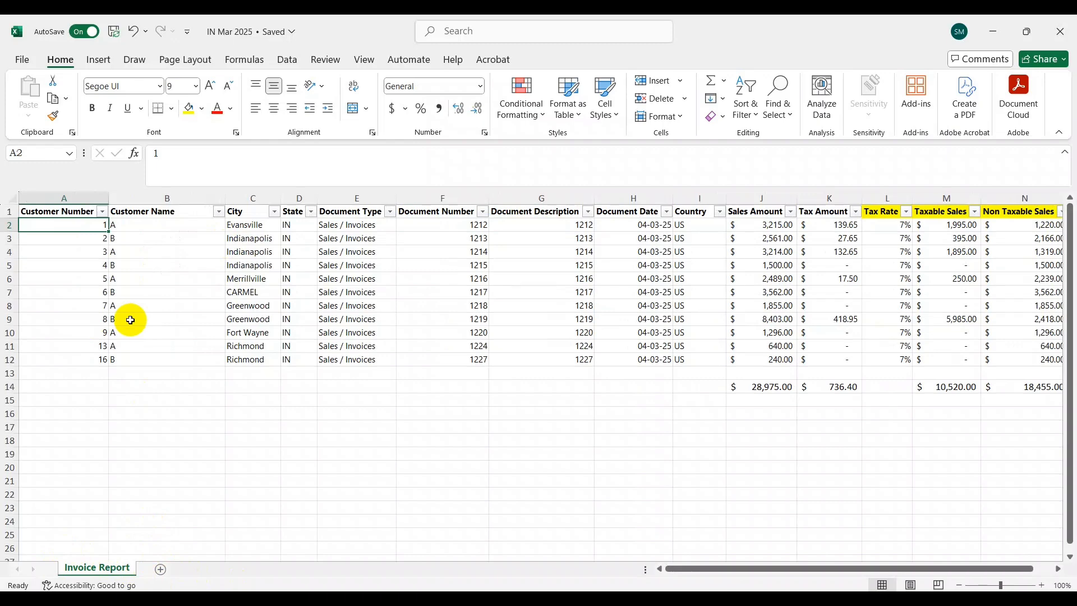
key(Right)
key(Right)
key(Right)
key(Right)
key(Right)
key(Right)
key(Right)
key(Right)
key(Right)
key(Right)
key(Right)
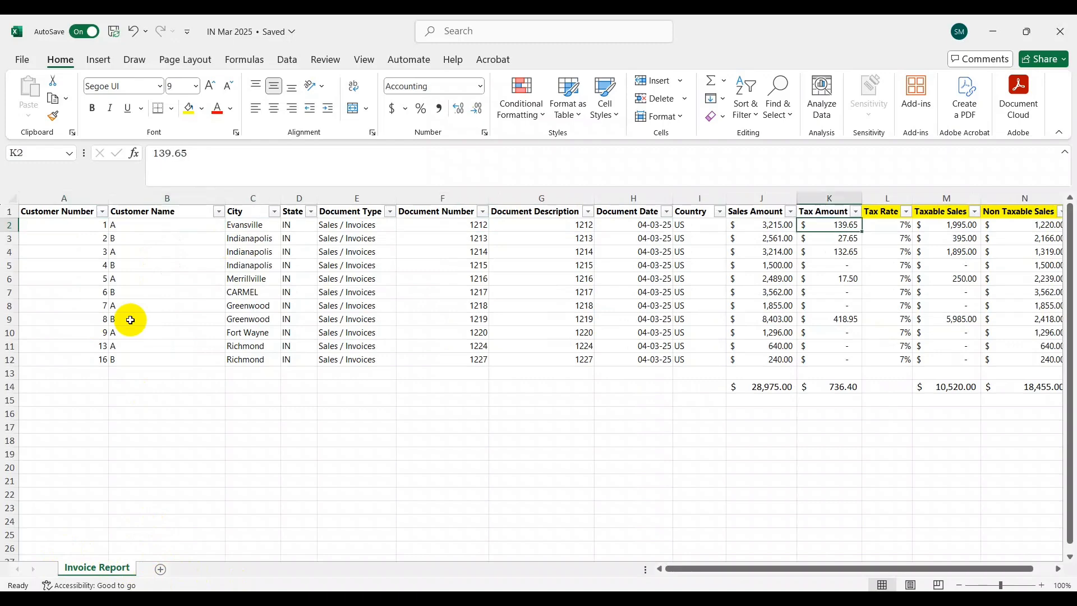
Step: Switch to the INTIME portal in the browser, check the ST-103 for February 2025 due date and open that return for filing
key(alt+Tab)
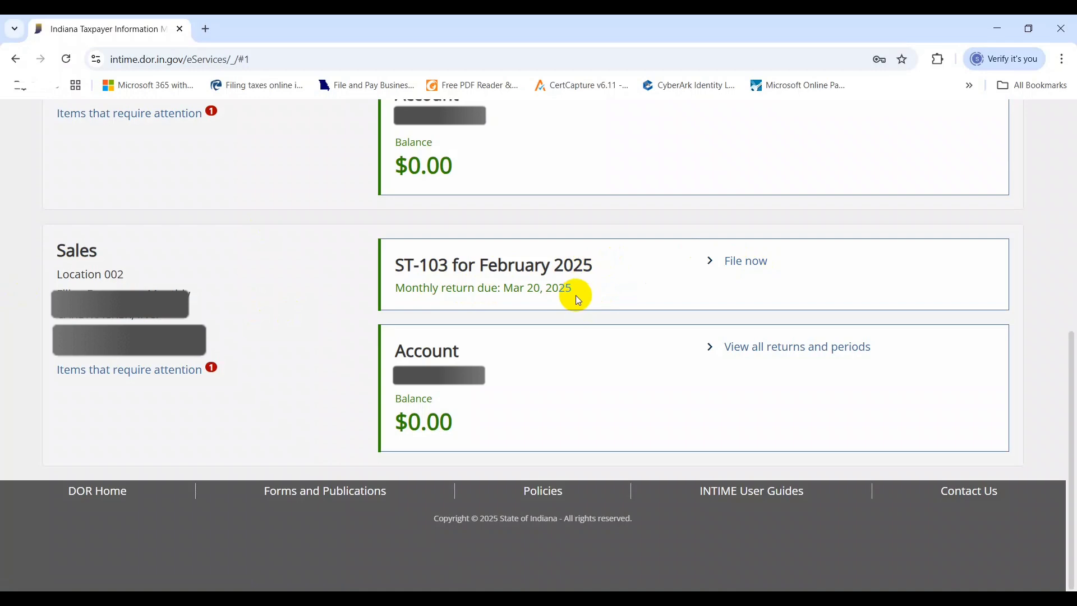
mouse_move(572, 295)
mouse_down()
mouse_move(512, 300)
mouse_move(503, 289)
mouse_up()
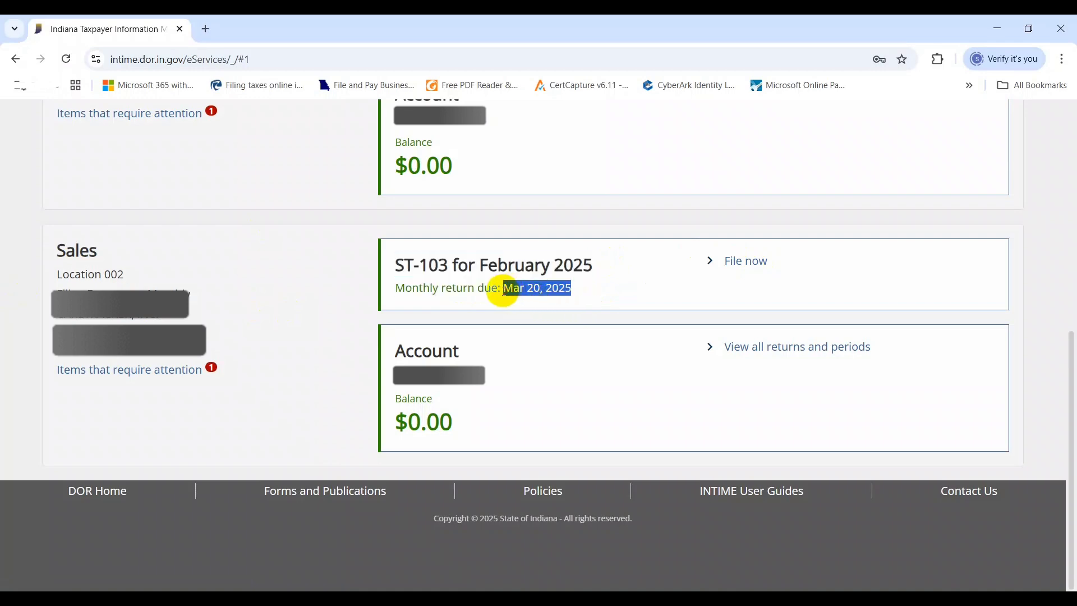
click(3, 313)
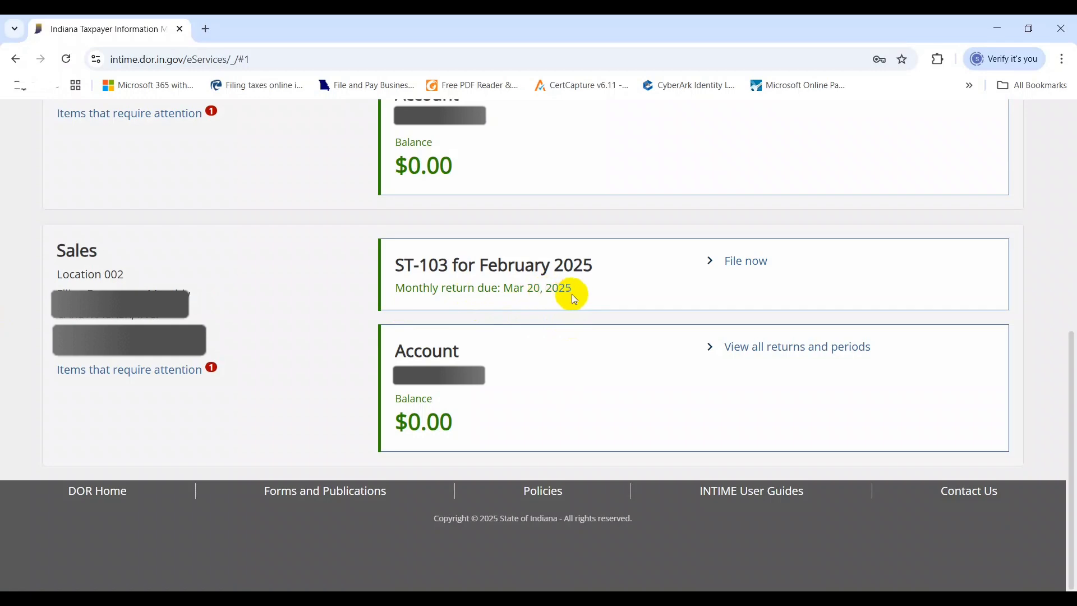
drag(552, 291, 520, 291)
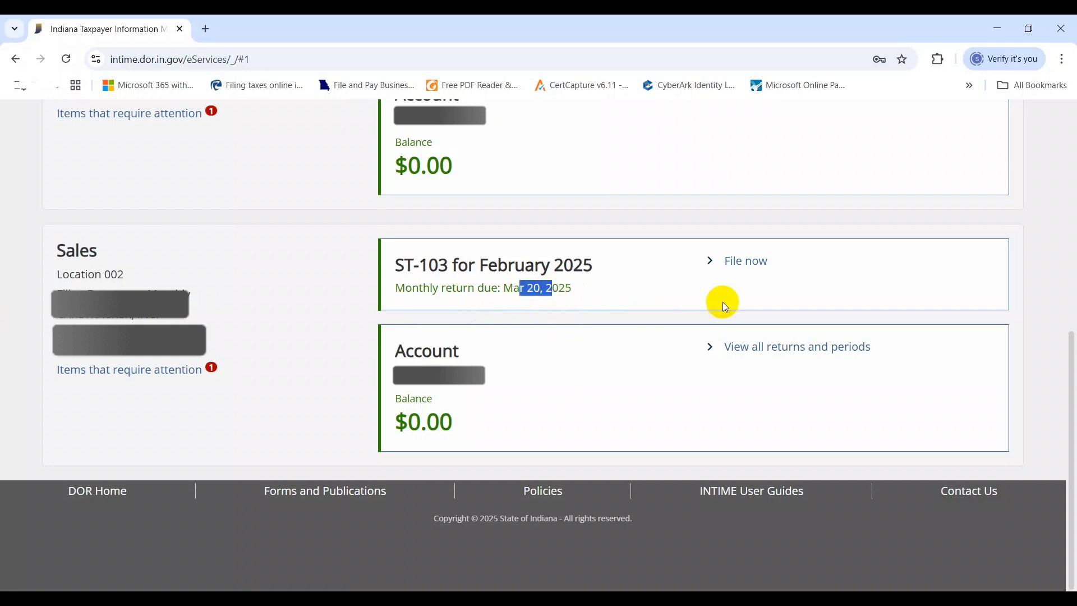
click(767, 268)
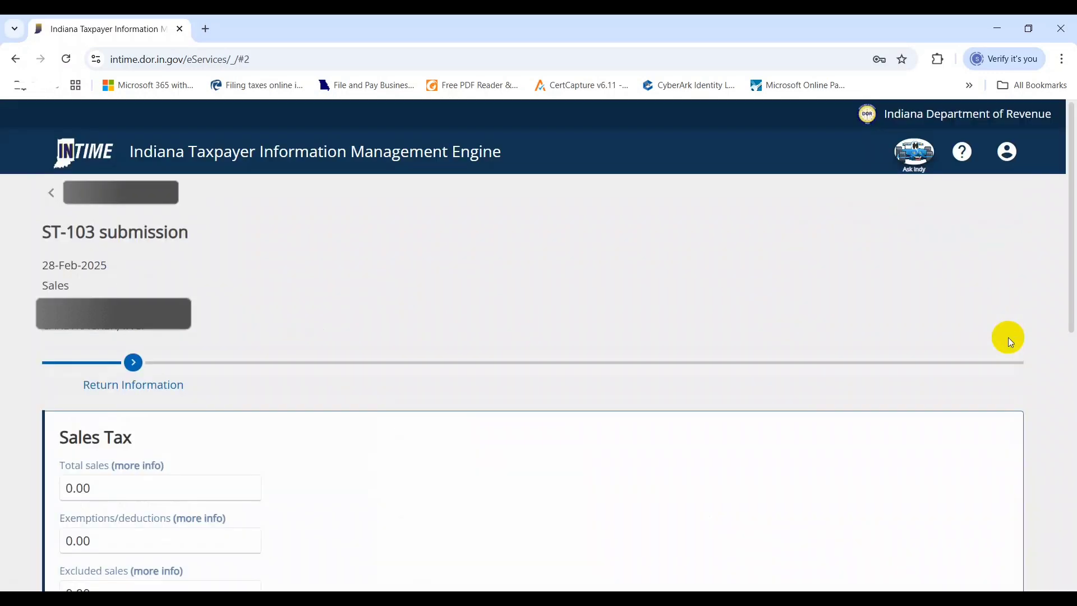
Step: Look up the Sales Amount total in the Excel workbook and enter 28,975 as Total sales on the ST-103 return
drag(1070, 306, 1070, 433)
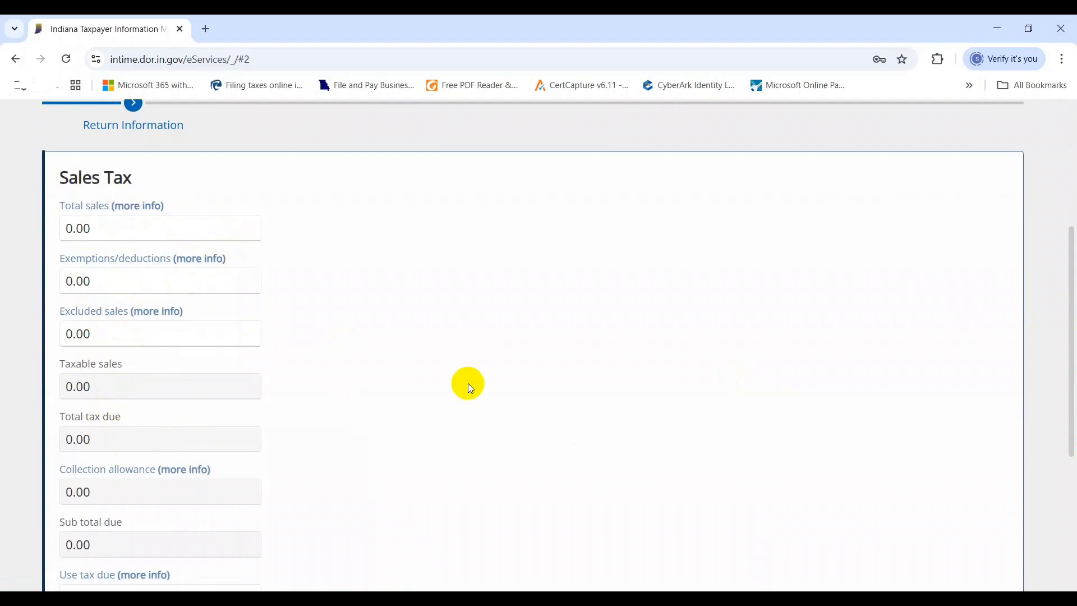
key(alt+Tab)
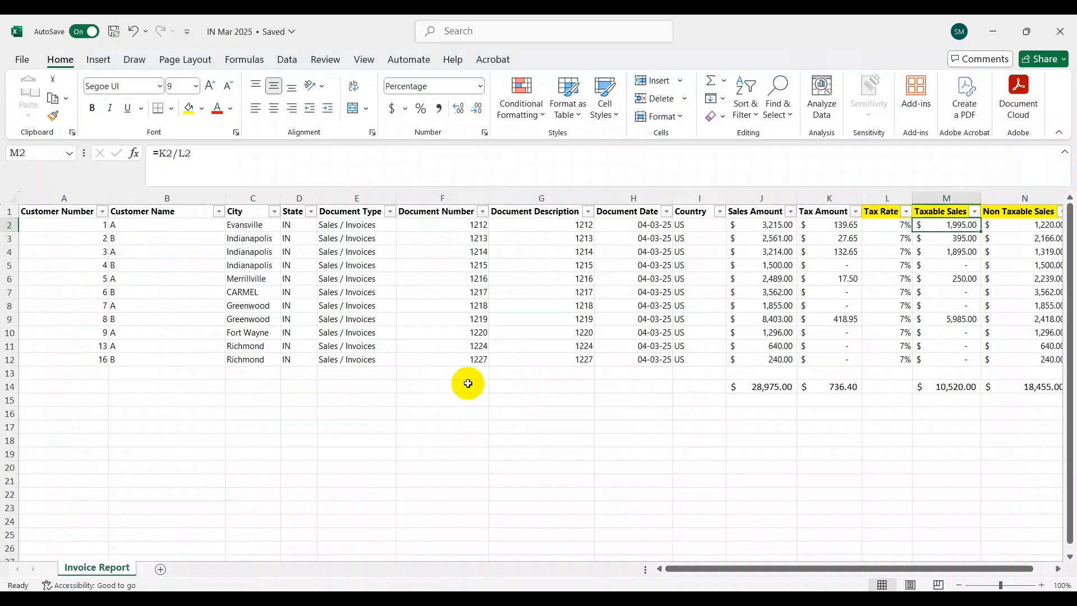
key(Left)
key(ctrl+Down)
key(ctrl+Down)
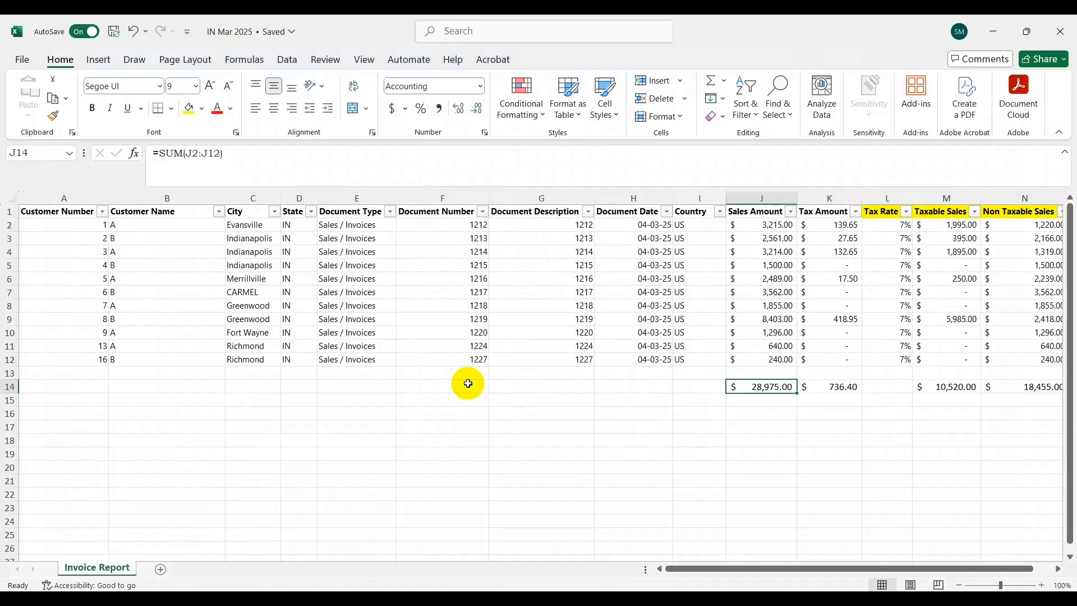
key(alt+Tab)
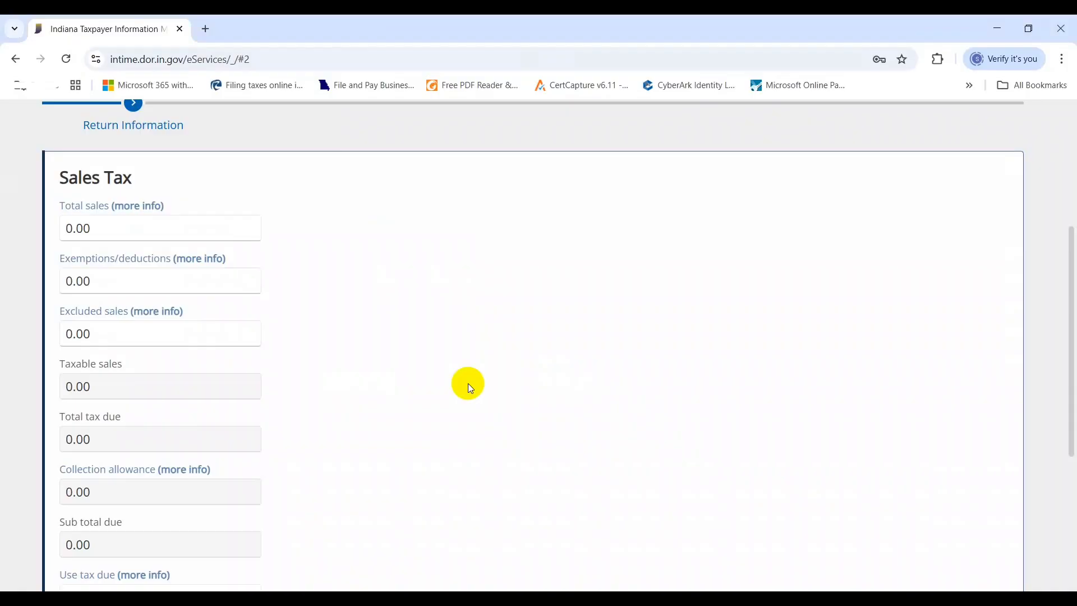
click(165, 225)
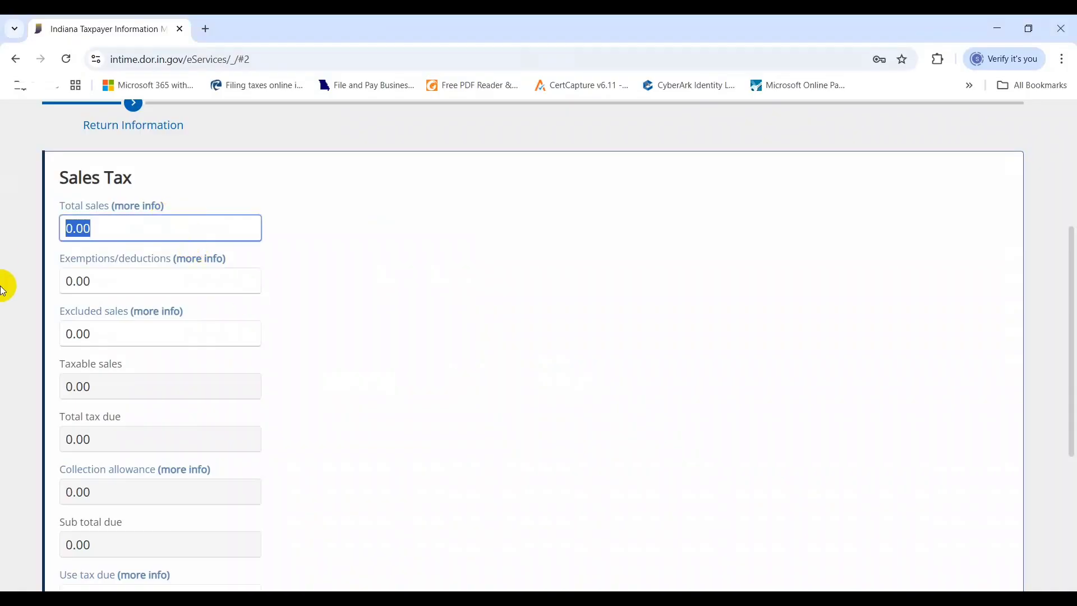
text(28,975)
Step: Look up the Non Taxable Sales total in the Excel workbook and enter 18455 as Exemptions/deductions on the return
key(alt+Tab)
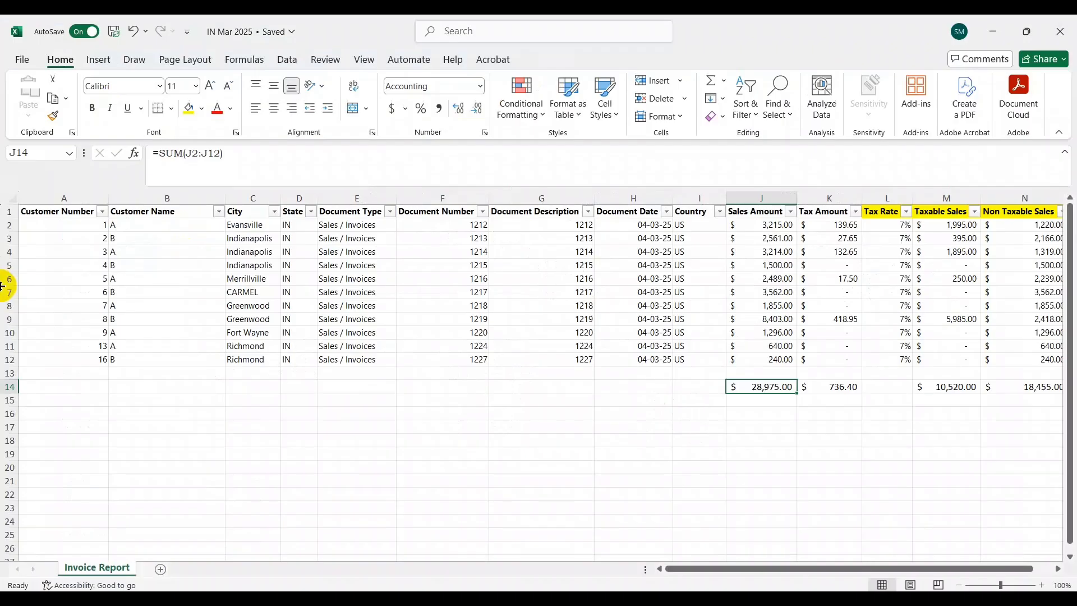
key(Right)
key(Right)
key(Right)
key(Right)
key(Right)
key(Left)
key(alt+Tab)
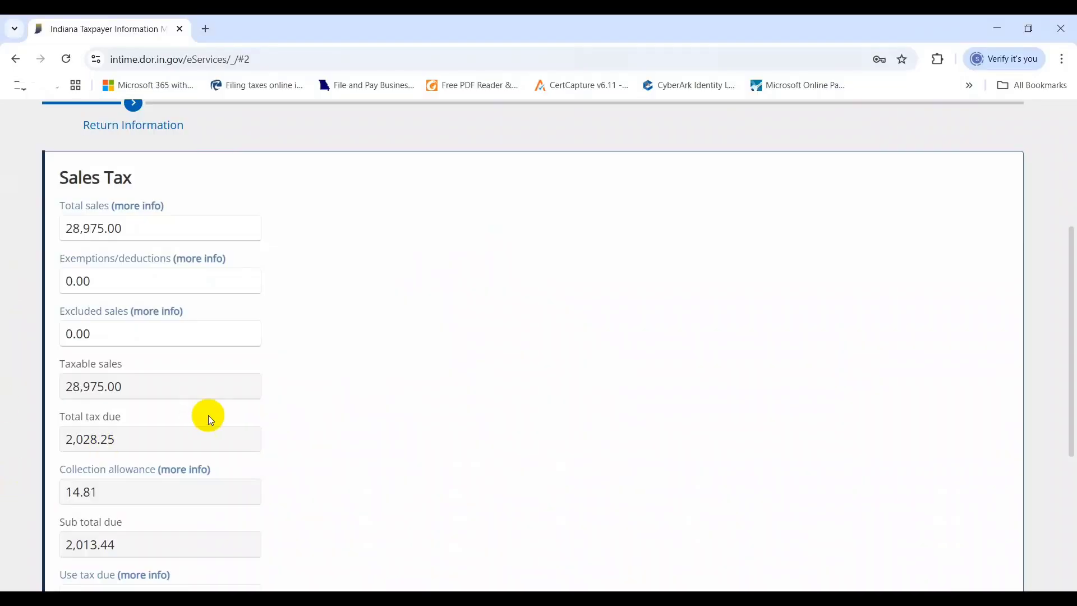
click(143, 283)
text(18455)
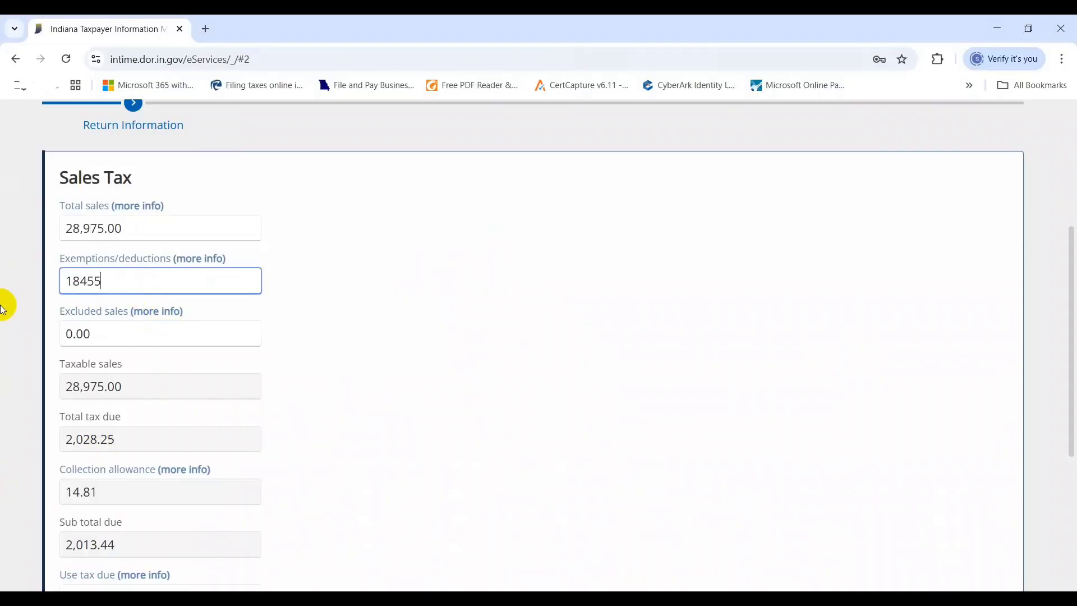
key(Tab)
key(Tab)
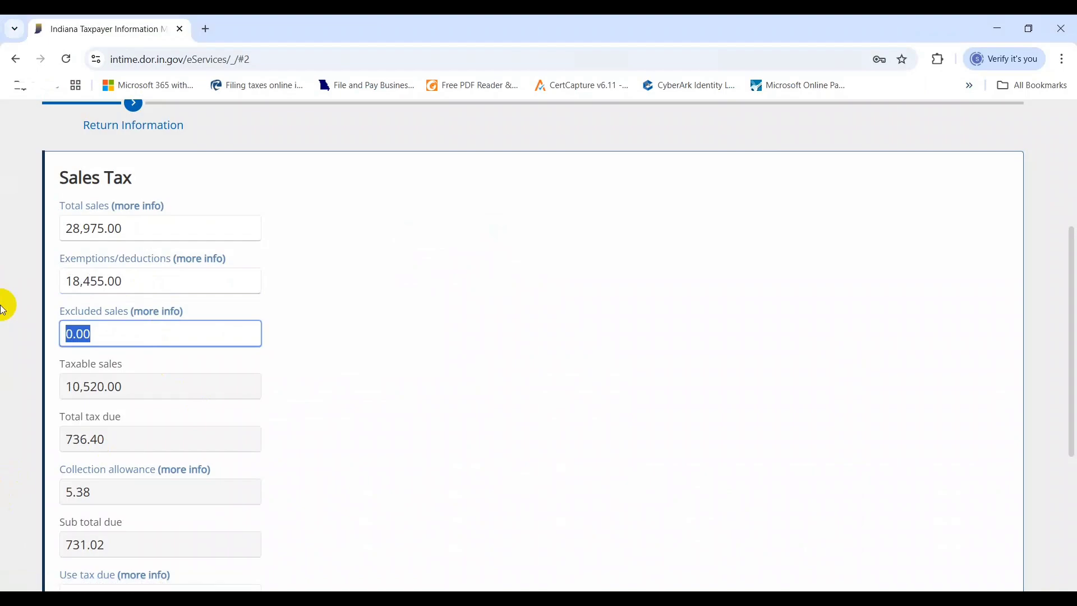
Step: Compare the Excel workbook's Taxable Sales and Tax Amount totals with the taxable sales and tax due on the INTIME return
key(alt+Tab)
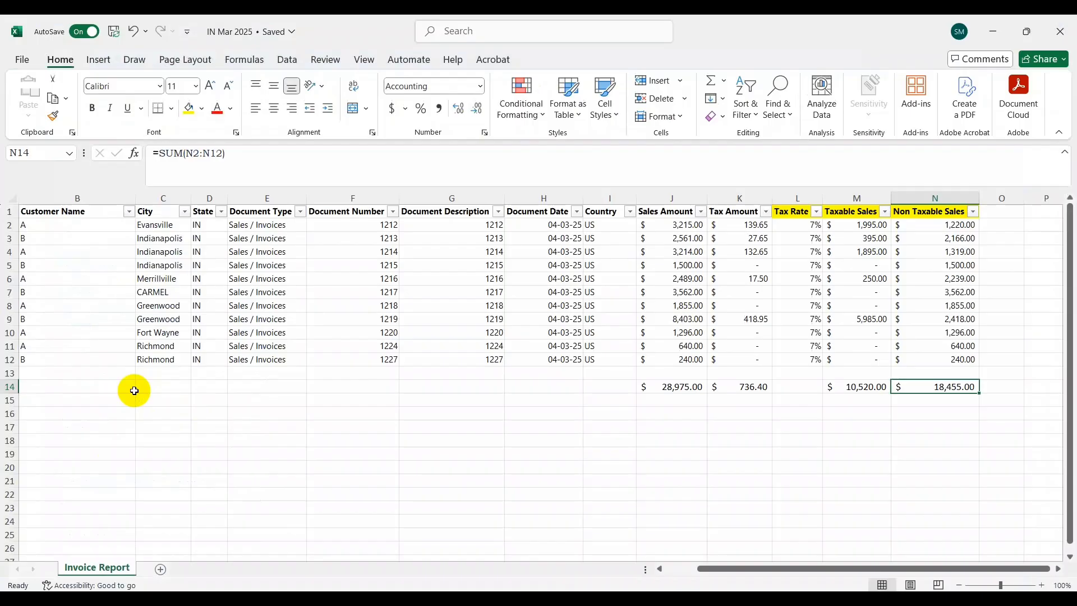
key(Left)
key(Up)
key(Down)
key(Left)
key(Left)
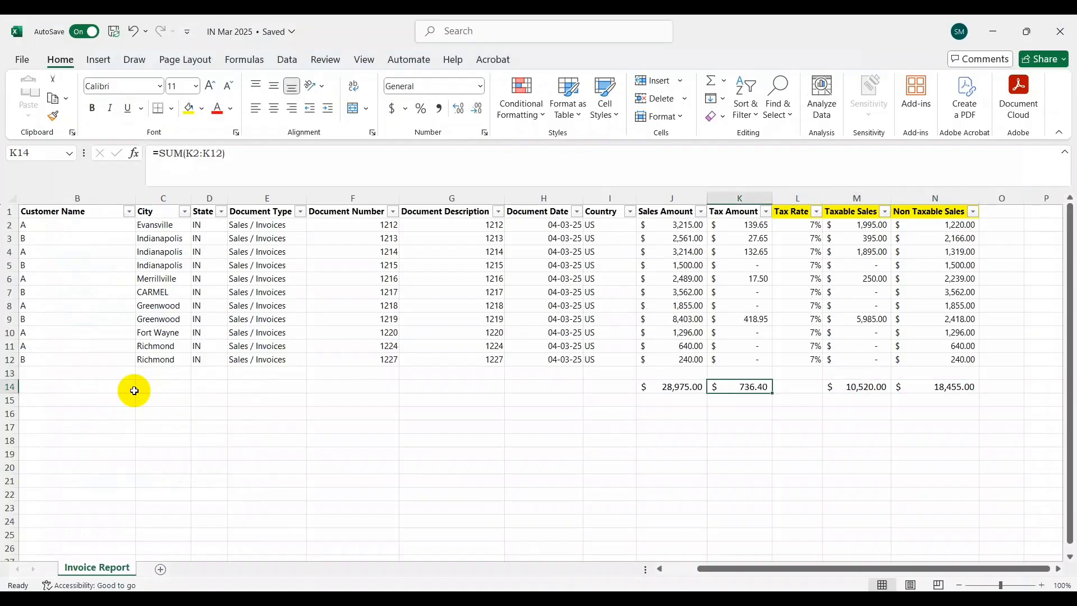
key(Down)
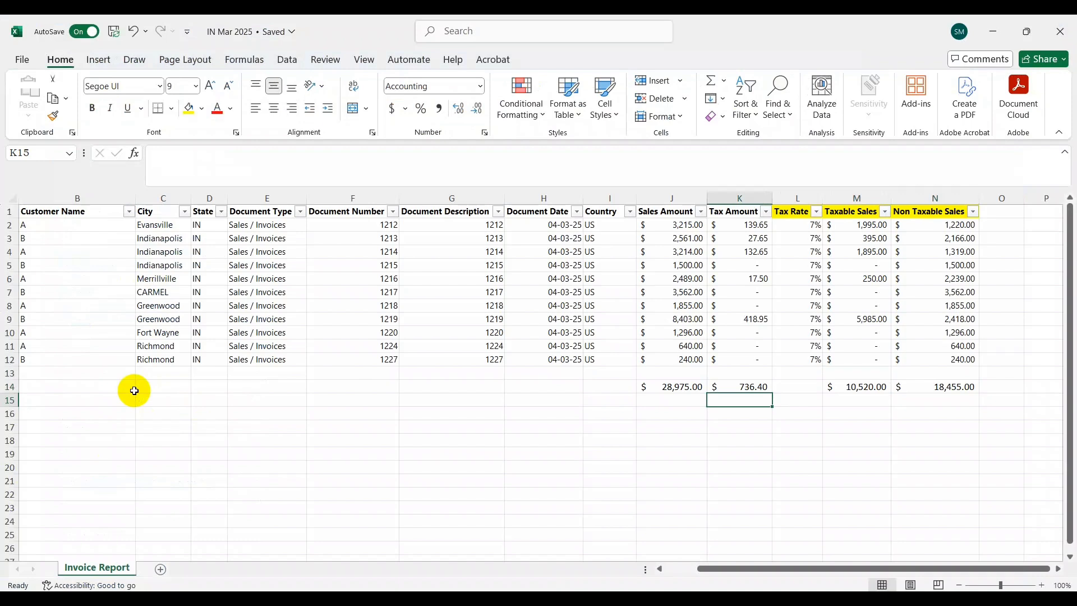
key(Up)
key(Down)
key(alt+Tab)
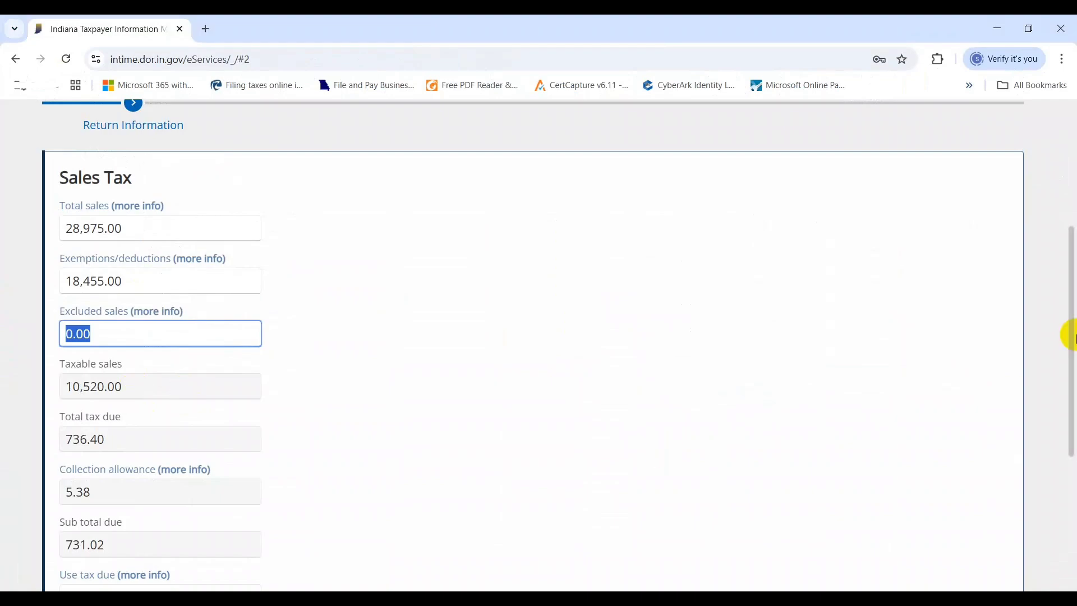
scroll(1071, 382, down, 1)
key(alt+Tab)
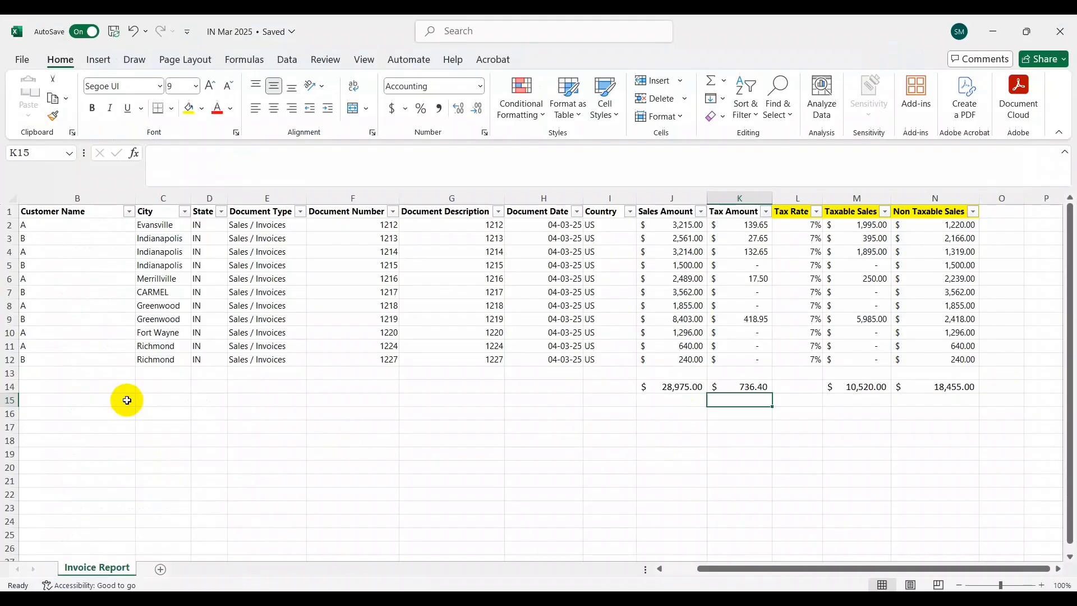
key(alt+Tab)
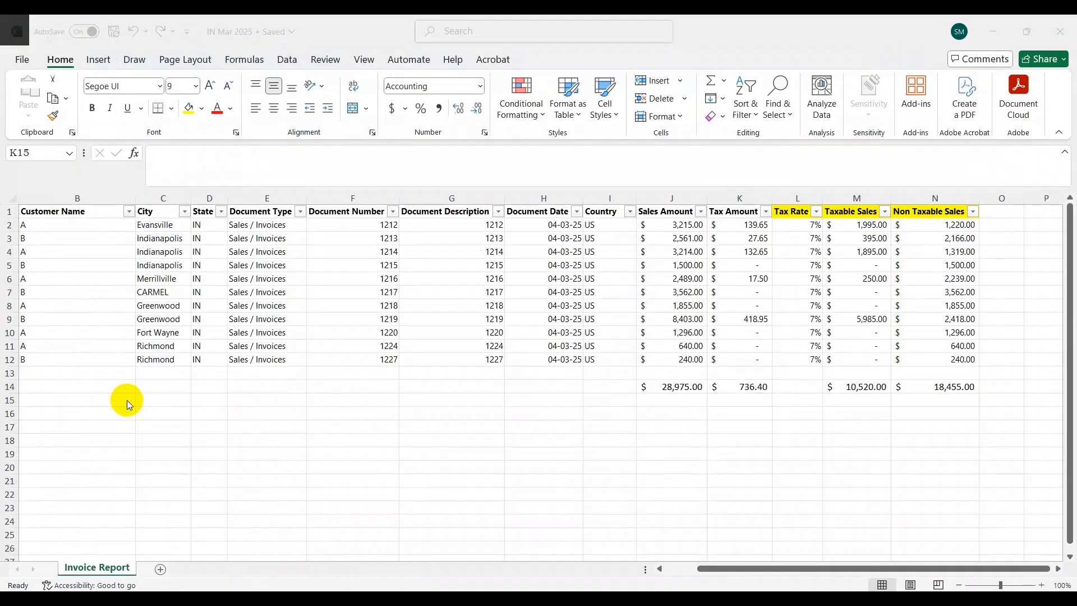
key(alt+Tab)
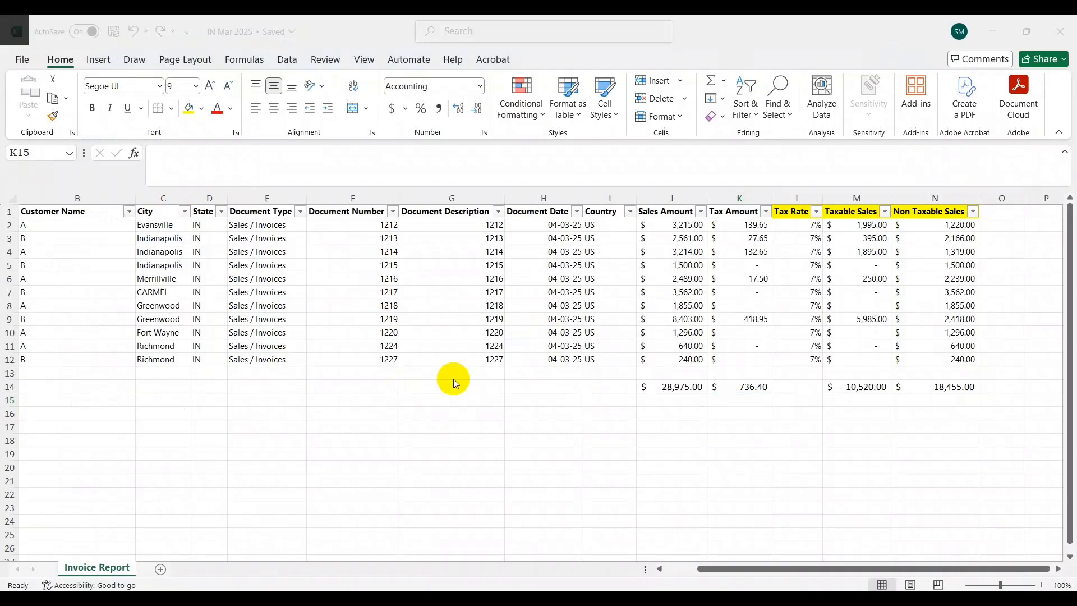
key(alt+Tab)
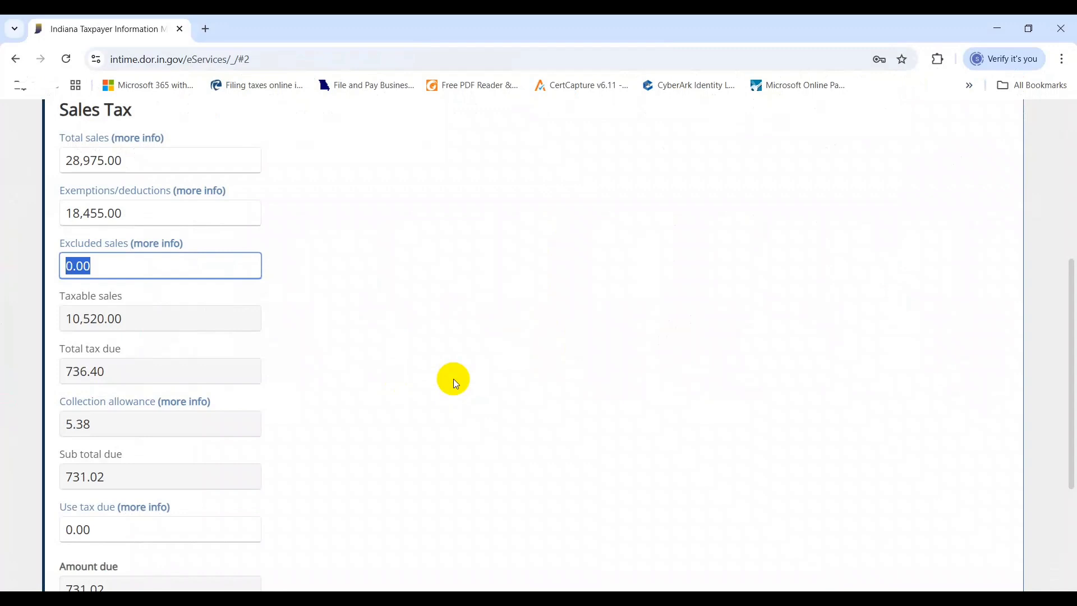
Step: Check the collection allowance on the return, switch to the Excel workbook and label cell J17 Discount
drag(108, 425, 68, 429)
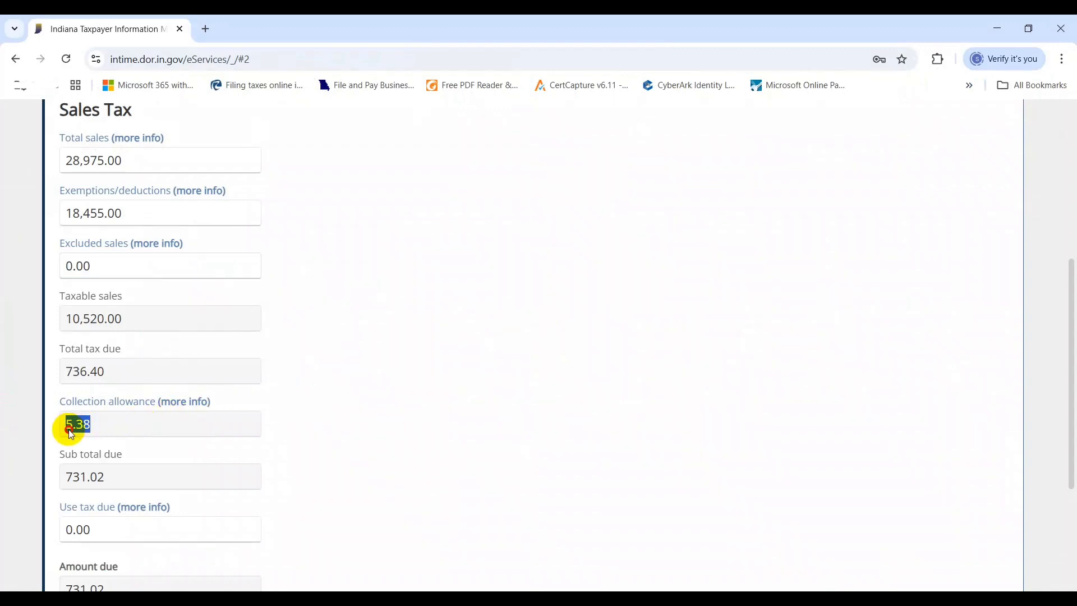
key(alt+Tab)
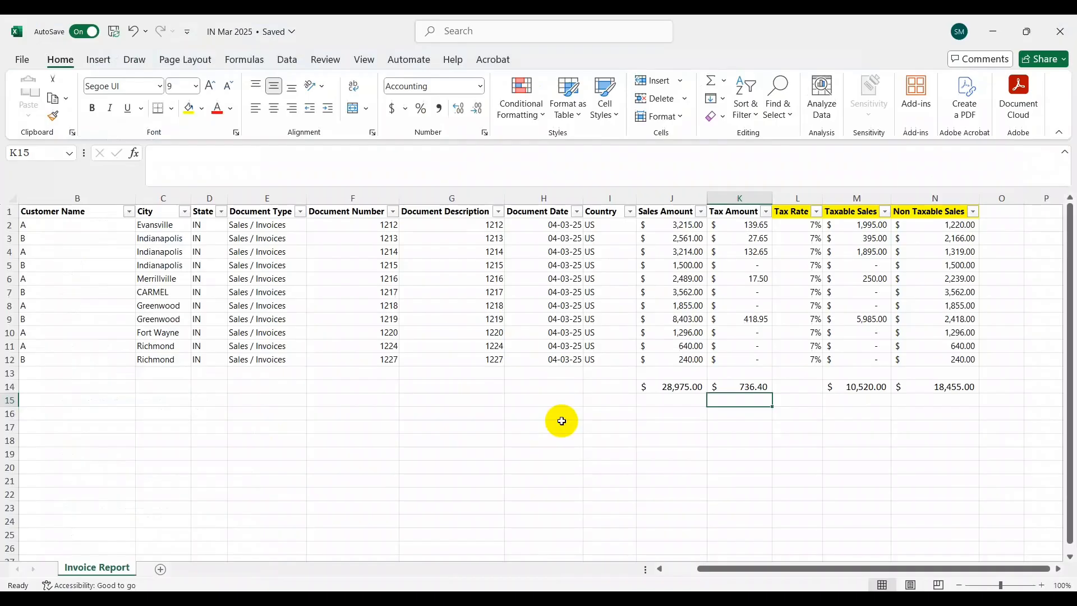
key(Down)
key(Down)
key(Up)
key(Left)
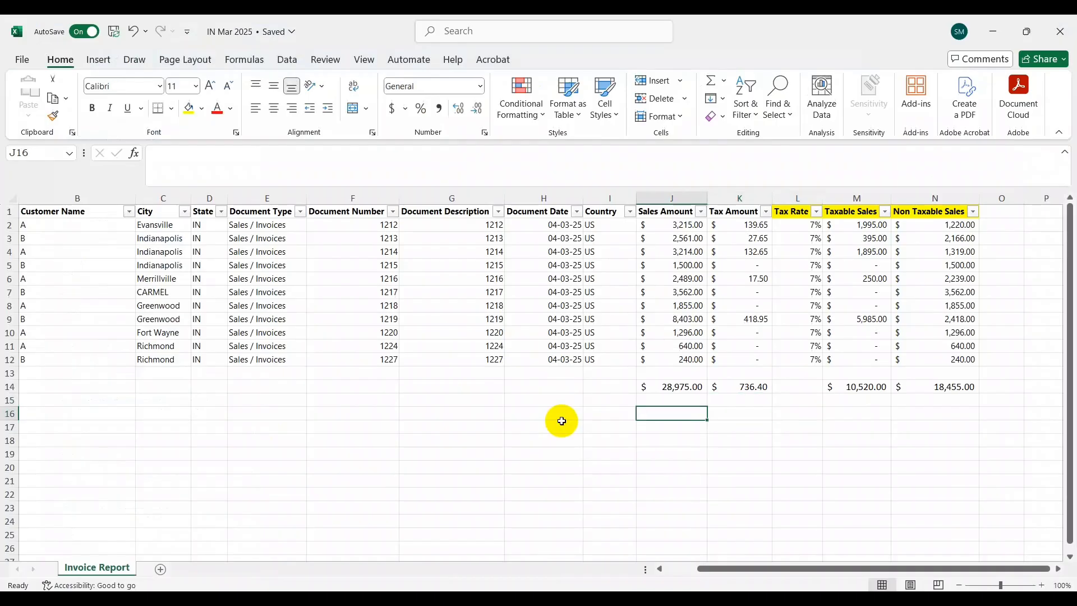
key(Down)
text(Discount)
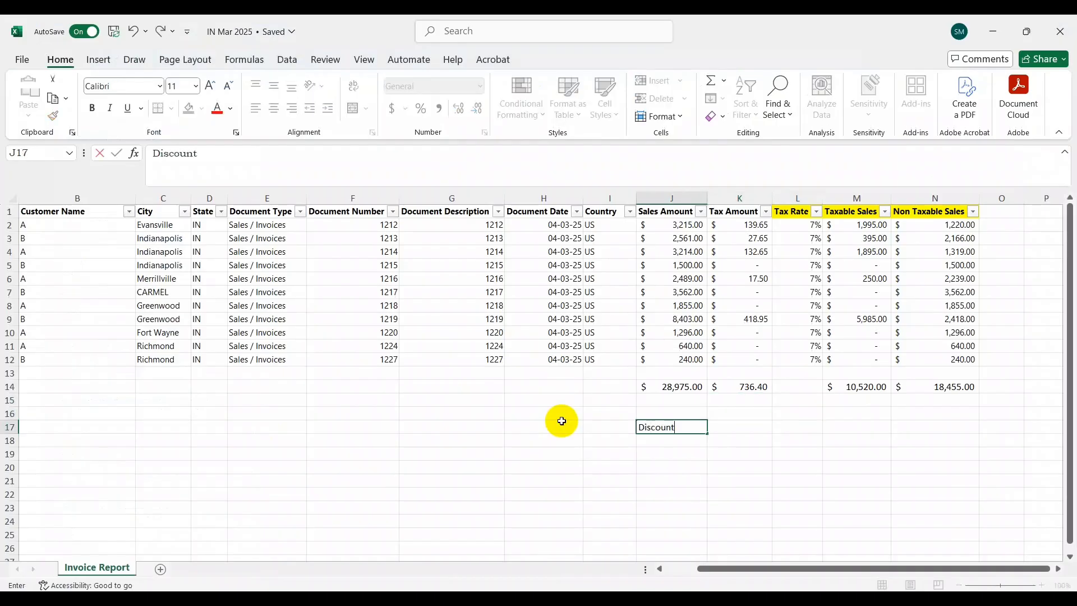
key(Return)
Step: Enter 5.38 in cell K17 beside the Discount label
key(Up)
key(Right)
text(-5.3)
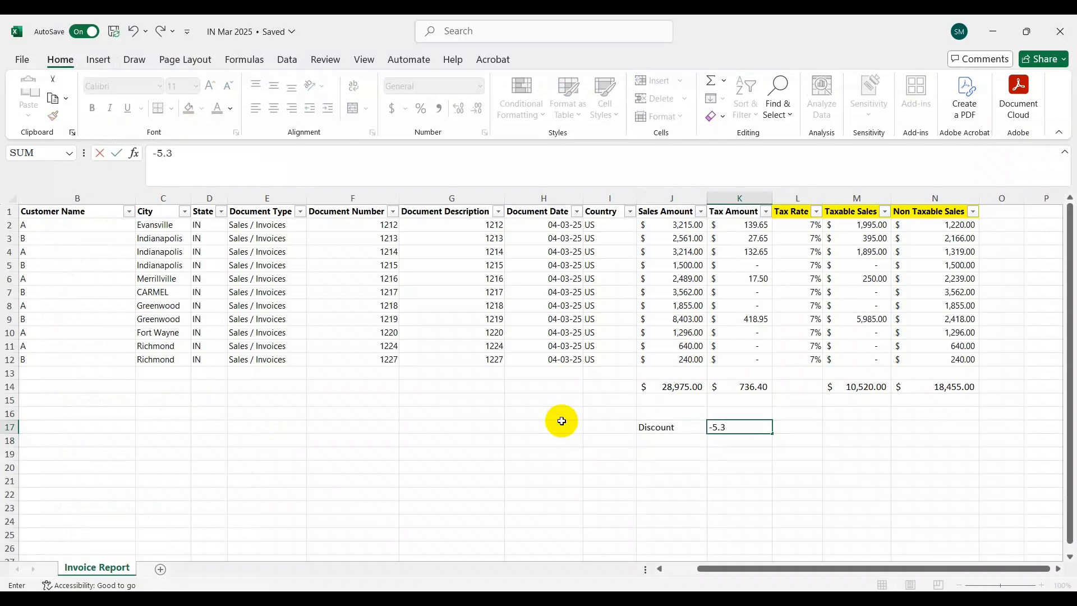
key(BackSpace)
key(BackSpace)
key(BackSpace)
key(BackSpace)
text(5.38)
key(Return)
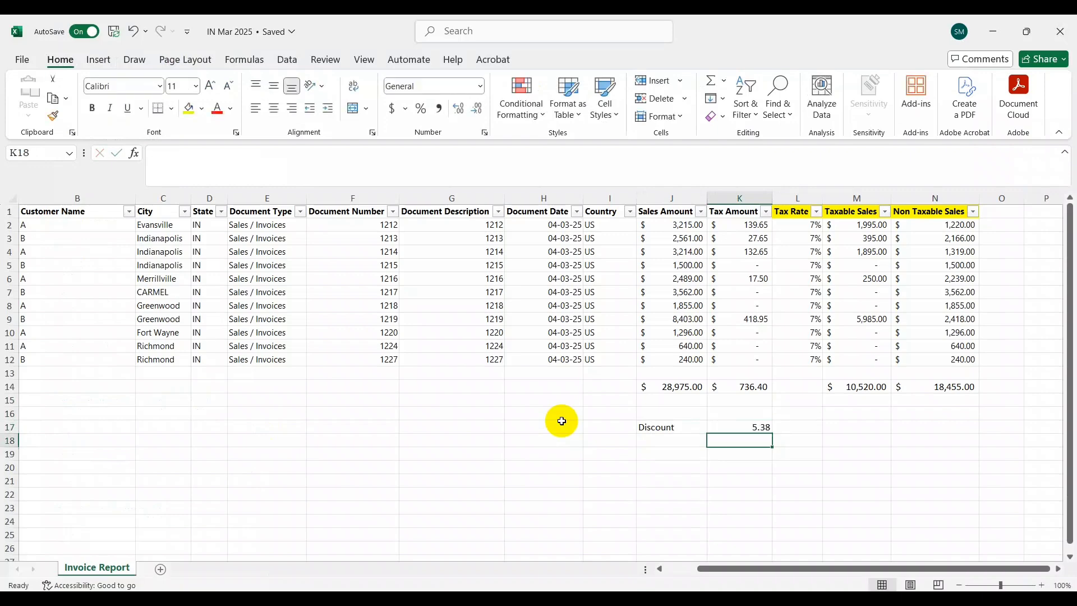
Step: Apply the dollar Accounting number format to the discount amount in K17
key(Down)
key(alt+Tab)
key(alt+Tab)
key(Up)
key(Up)
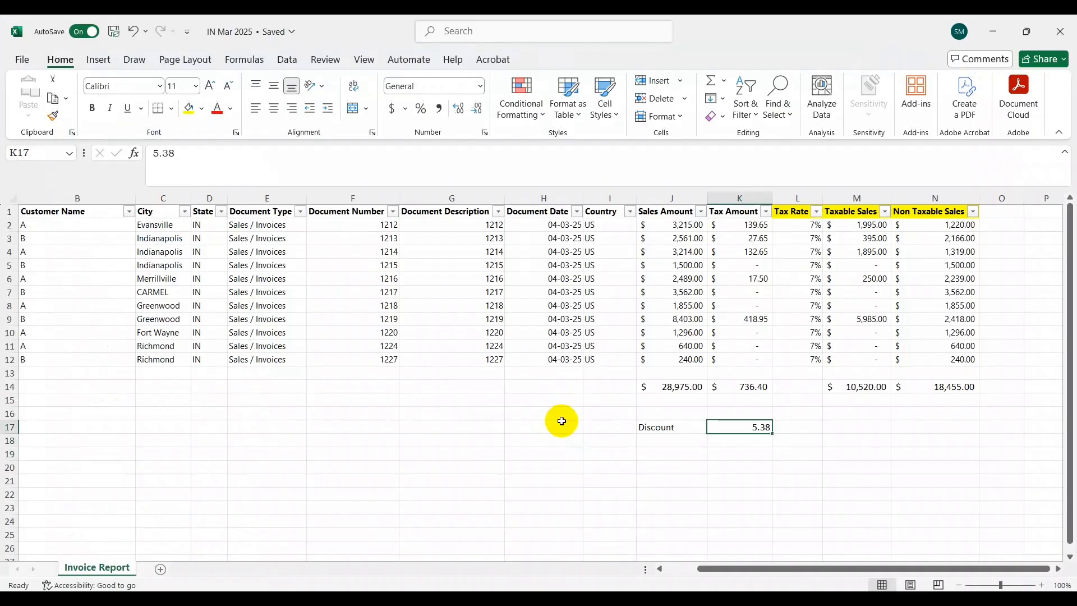
click(392, 110)
Step: Calculate the net tax payable in cell K19 with the formula =K14-K17
key(Down)
key(Down)
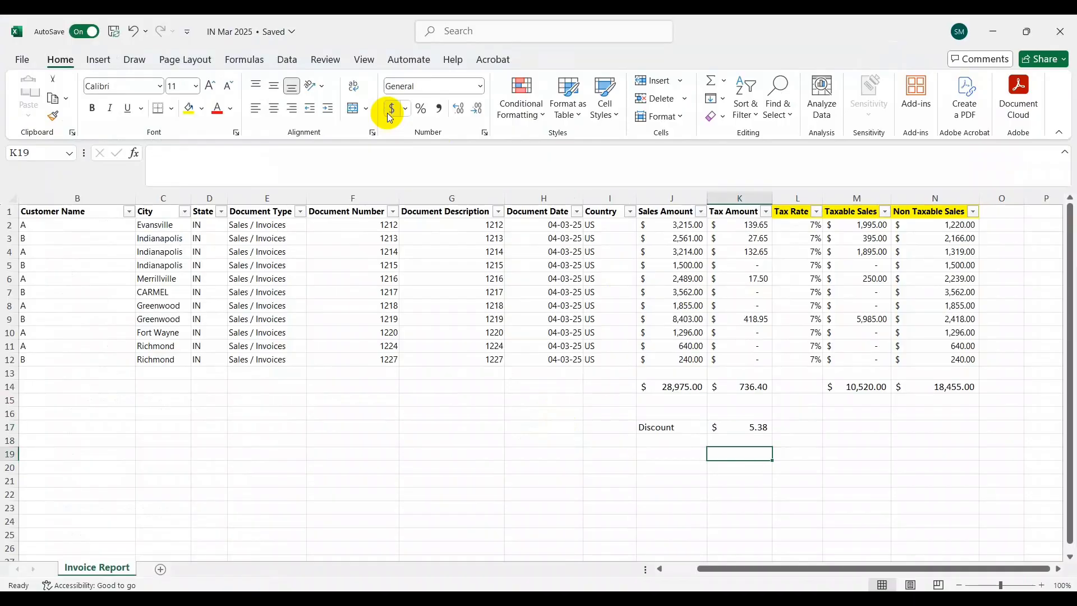
key(alt+Tab)
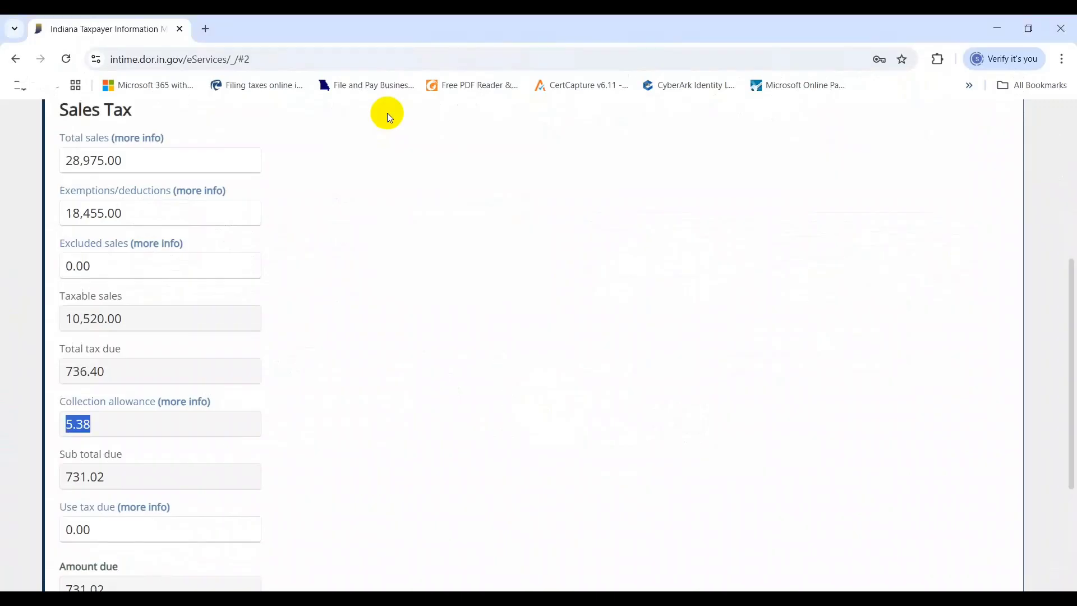
key(alt+Tab)
text(=)
key(Up)
key(Up)
key(Up)
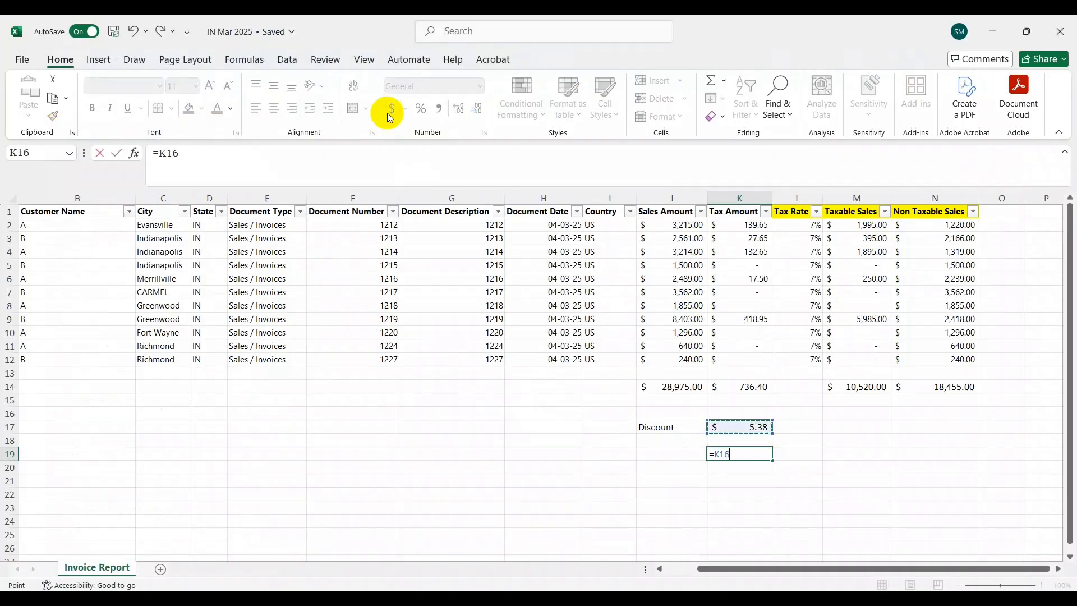
key(Up)
key(Up)
text(-)
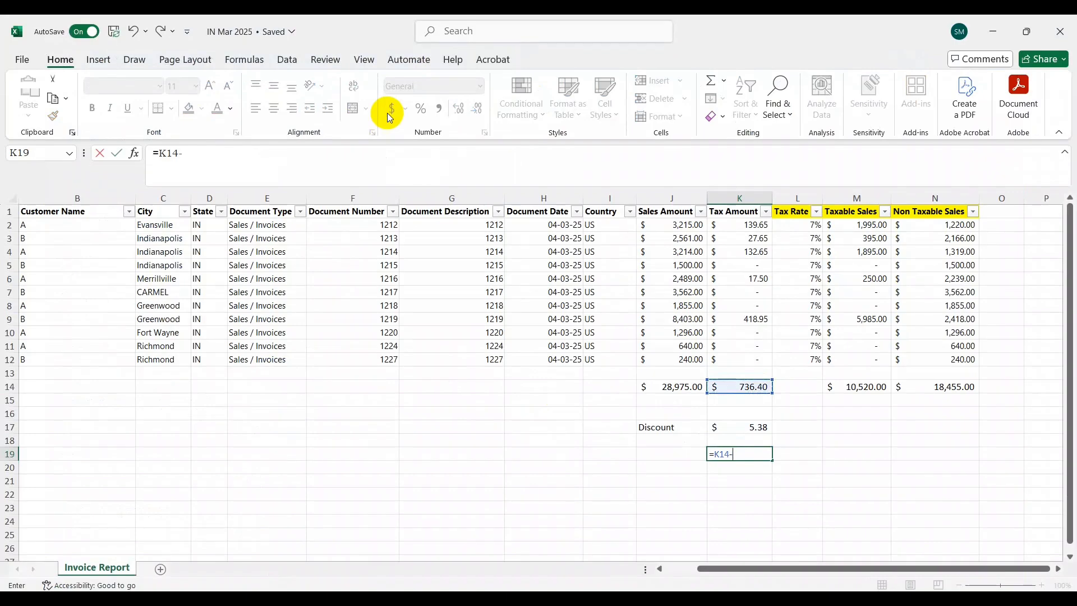
key(Up)
key(Up)
key(ctrl+Return)
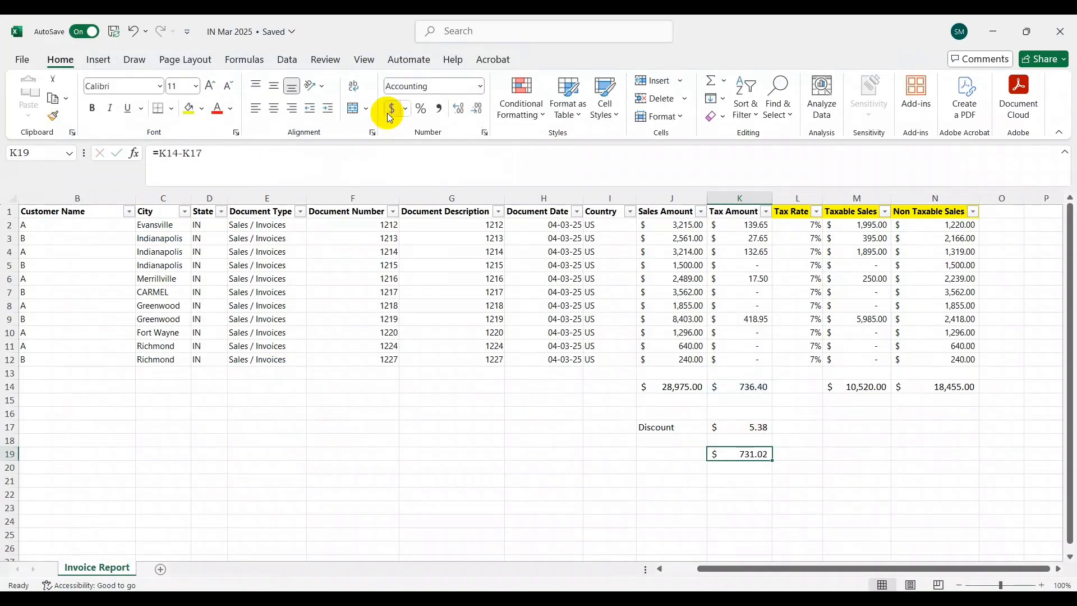
Step: Switch back to the INTIME return, proceed to its payment options and choose Bank Account (no fee)
key(alt+Tab)
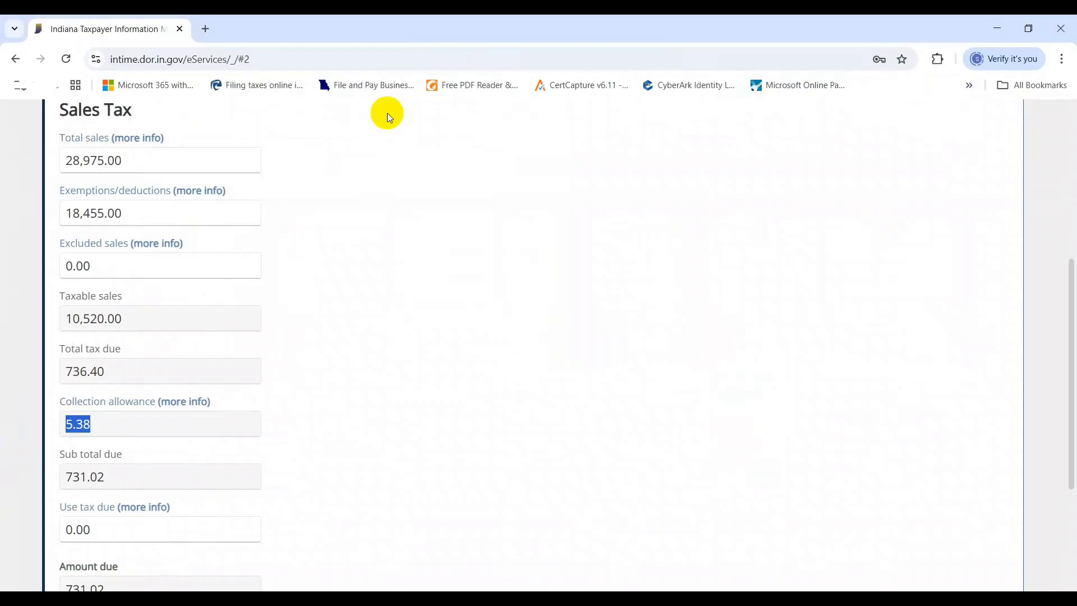
scroll(387, 113, down, 4)
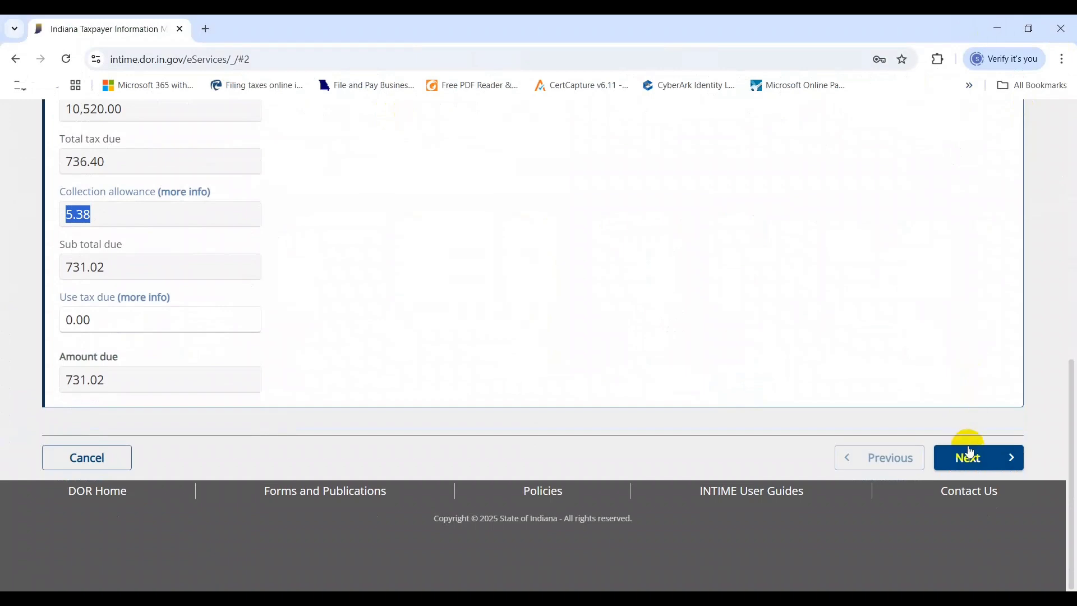
click(972, 455)
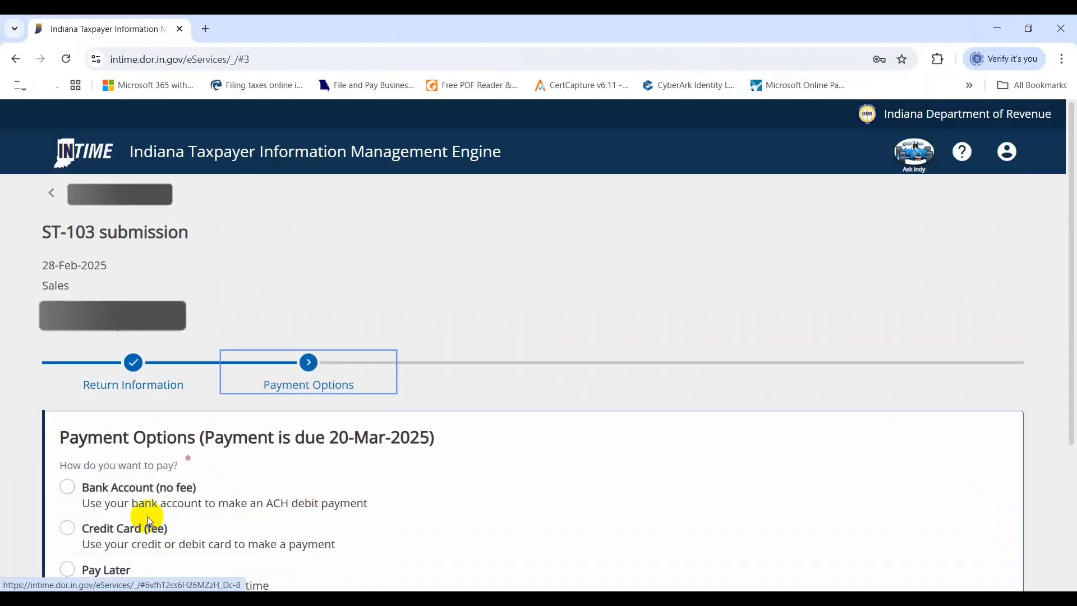
click(129, 492)
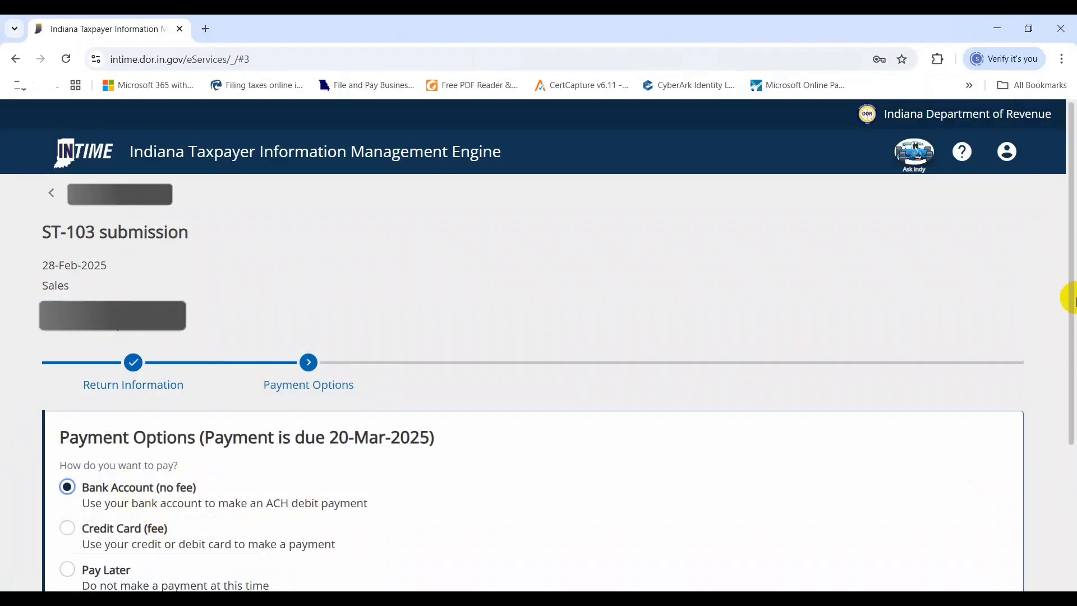
drag(1067, 295, 1058, 223)
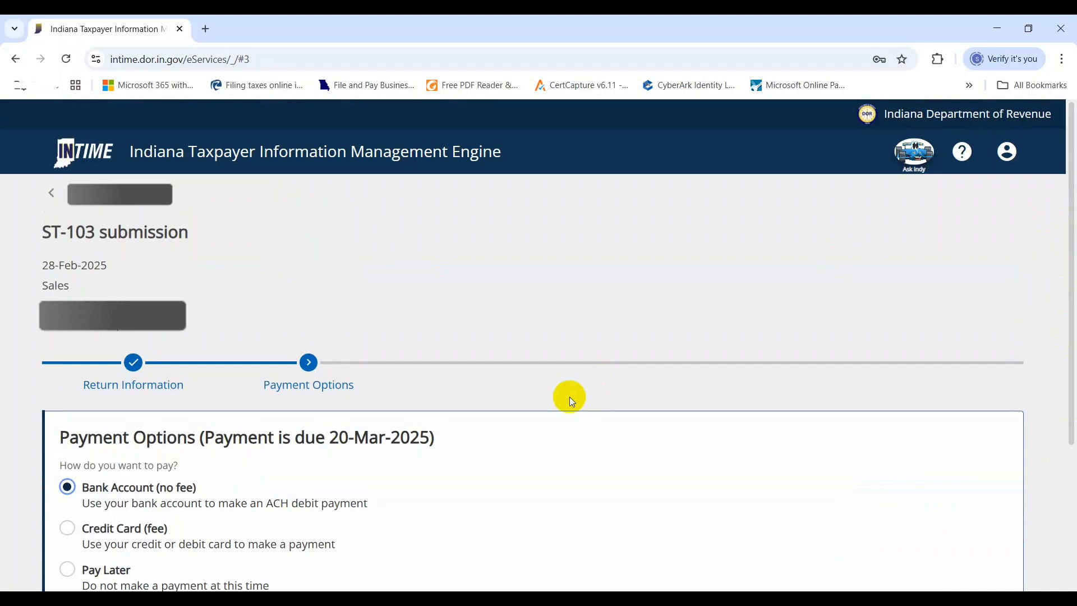
Step: Switch to the Excel workbook and review the net tax, discount and tax total in the Tax Amount column
key(alt+Tab)
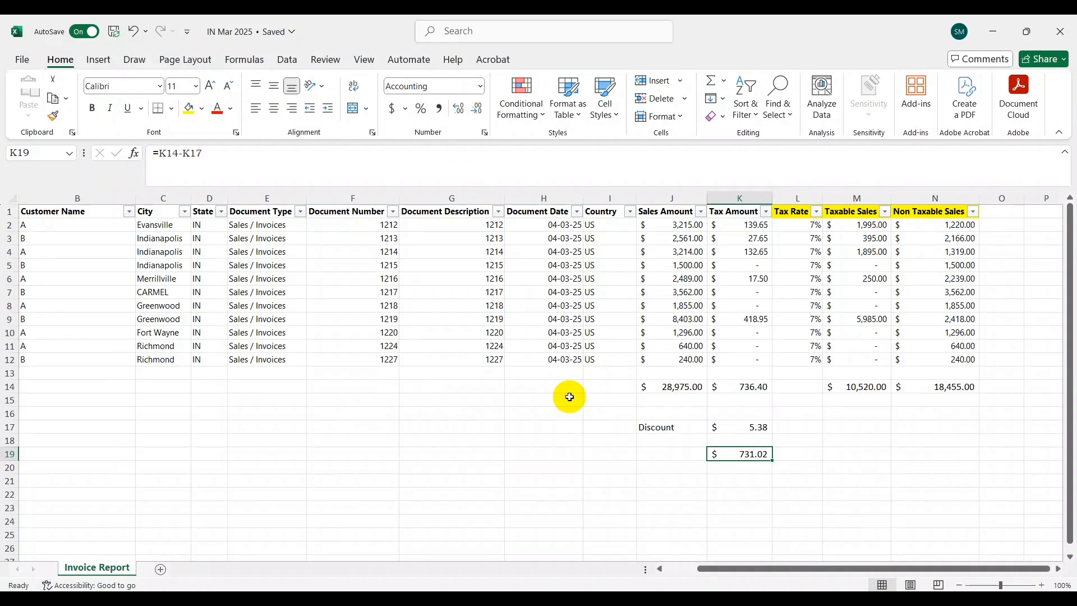
key(Up)
key(Up)
key(Up)
key(Up)
key(Up)
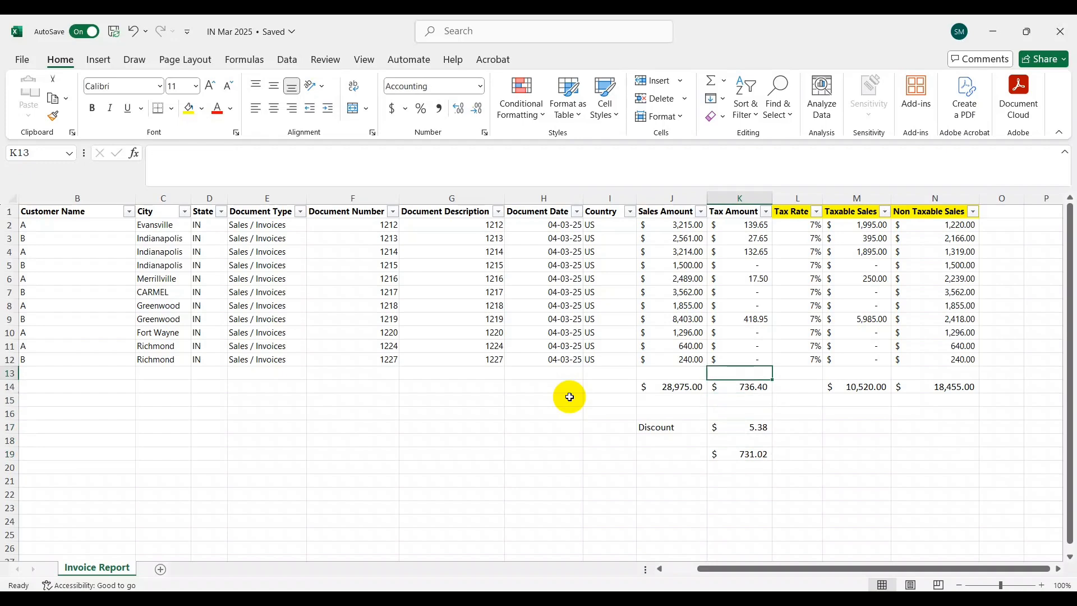